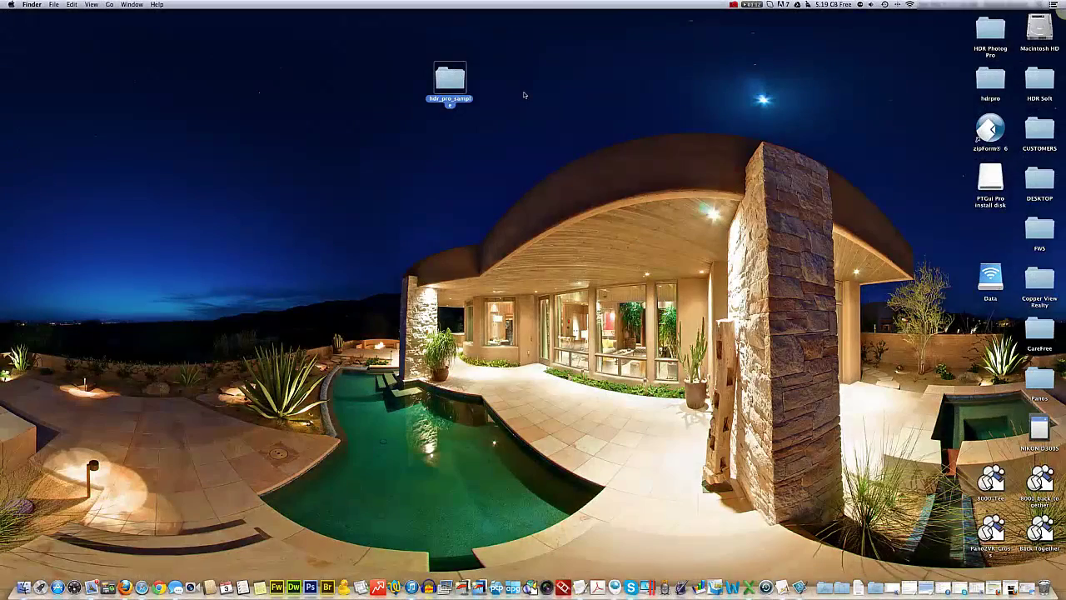
In Finder, open hdr_pro_sample > sd_or_cf_card > 1 > TIFF.
left_click(485, 90)
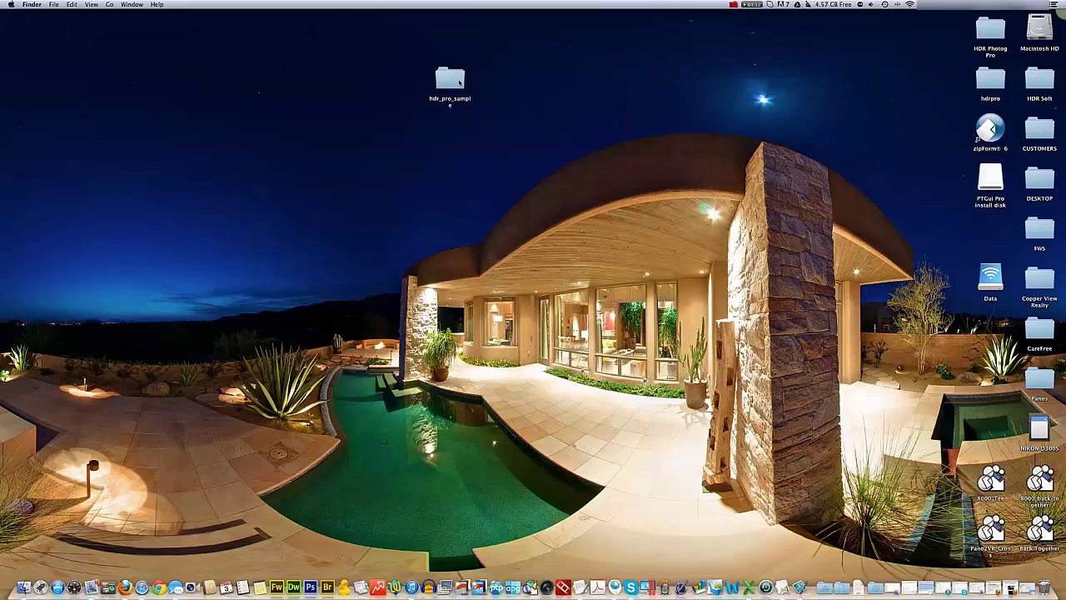
double_click(457, 82)
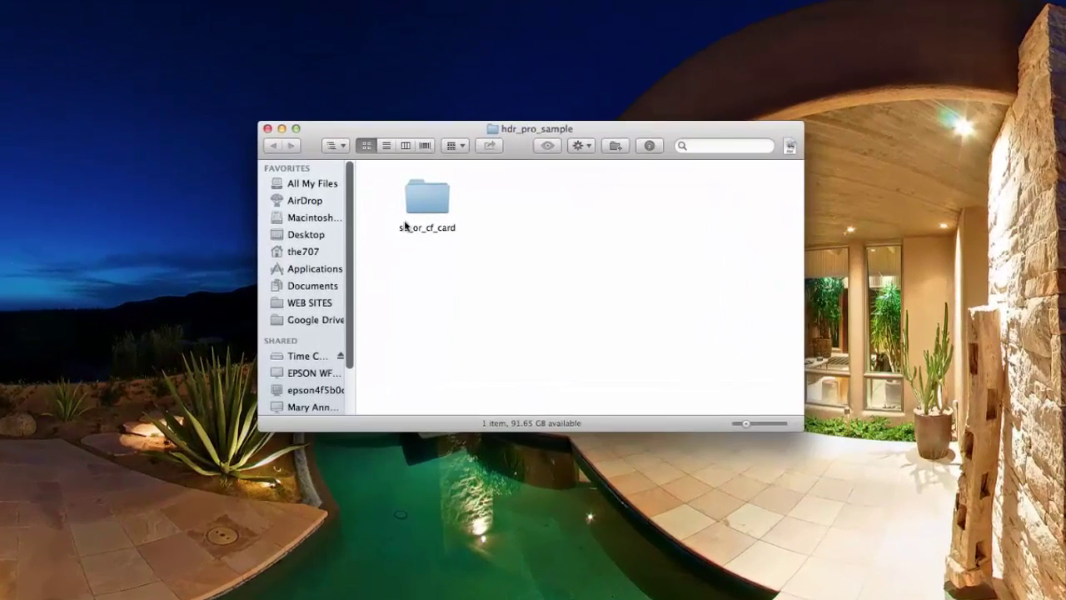
double_click(406, 223)
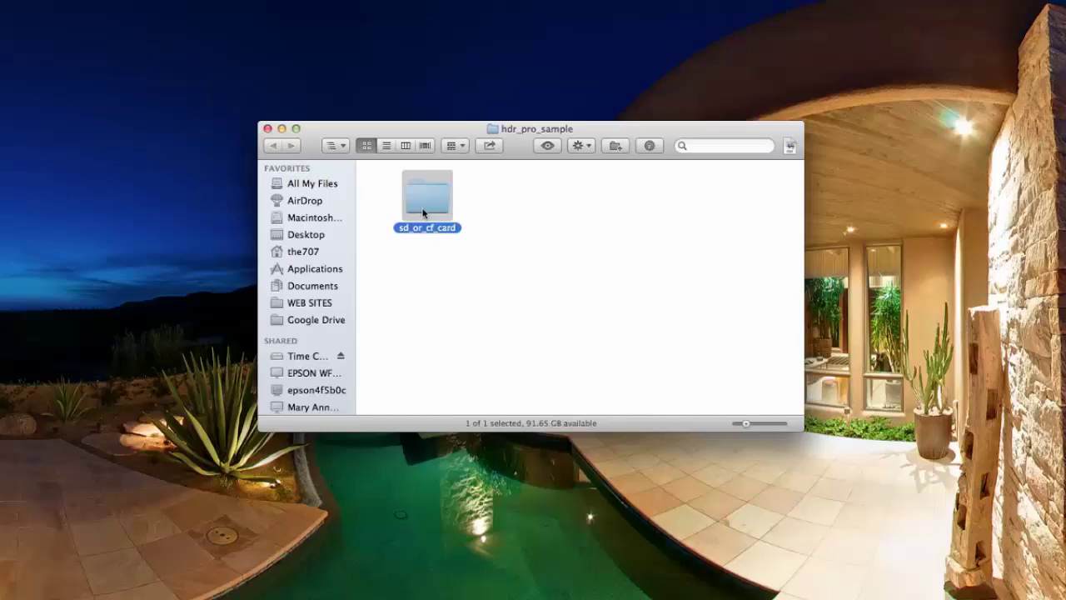
double_click(407, 189)
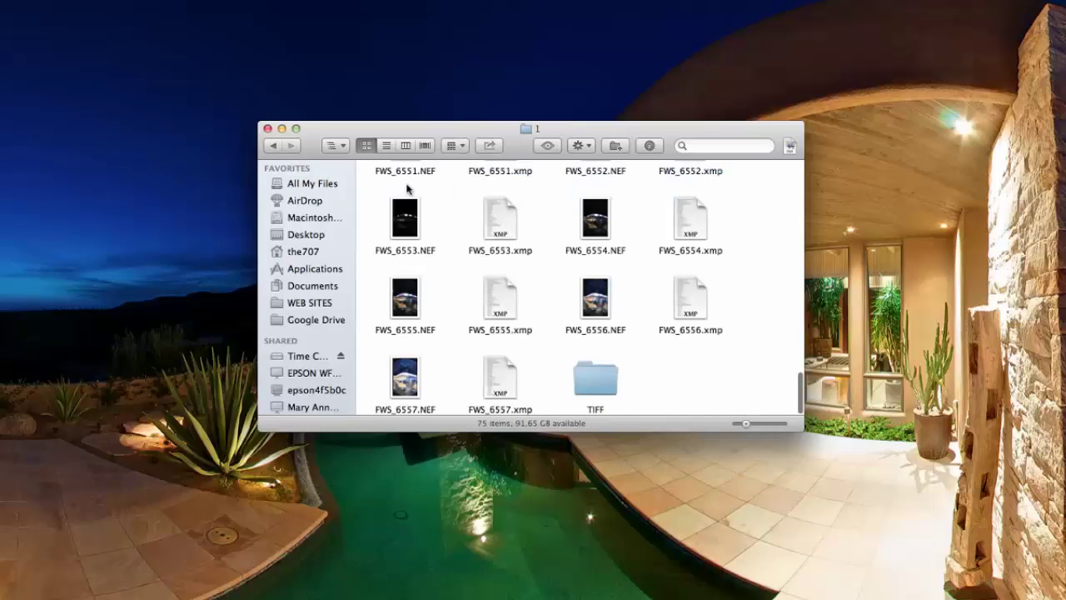
double_click(596, 379)
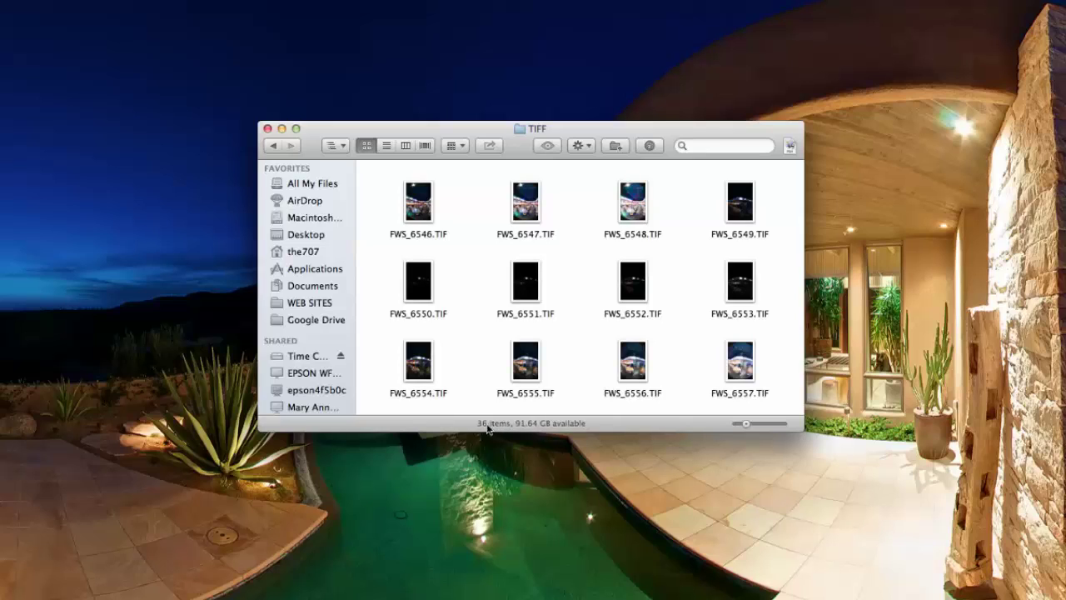
Select all 36 TIF images and drag them onto PTGui as a new project.
scroll(381, 217, "up", 10)
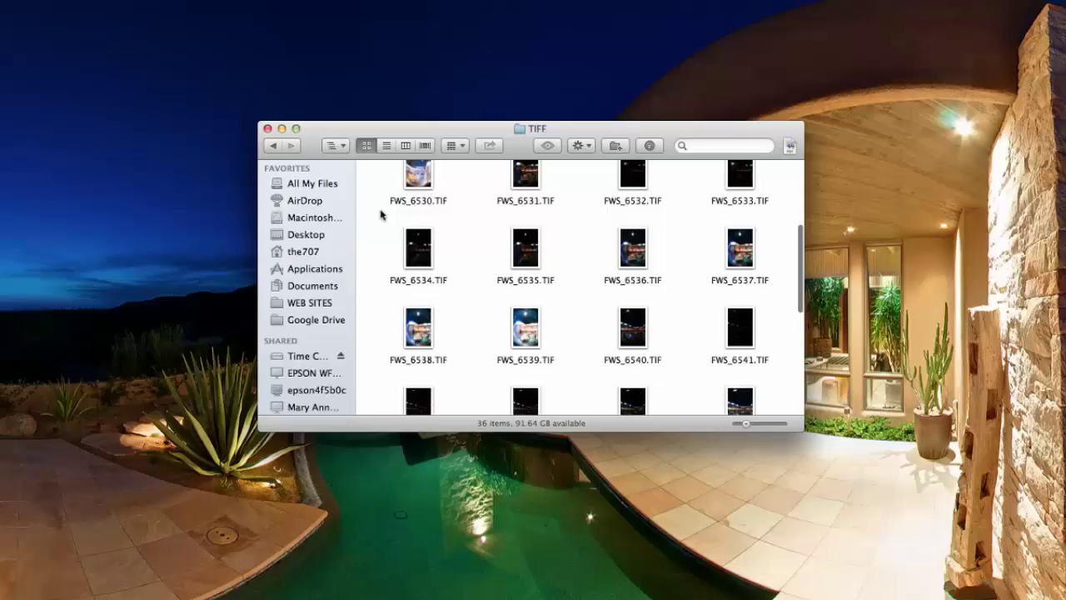
left_click_drag(385, 191, 748, 430)
key("super+a")
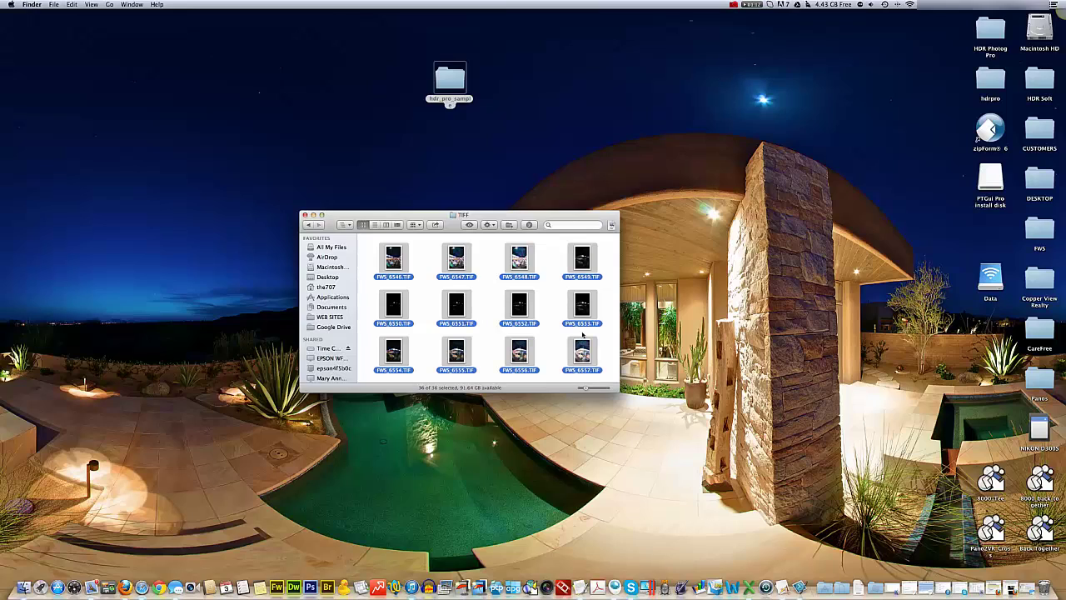
left_click_drag(582, 351, 444, 587)
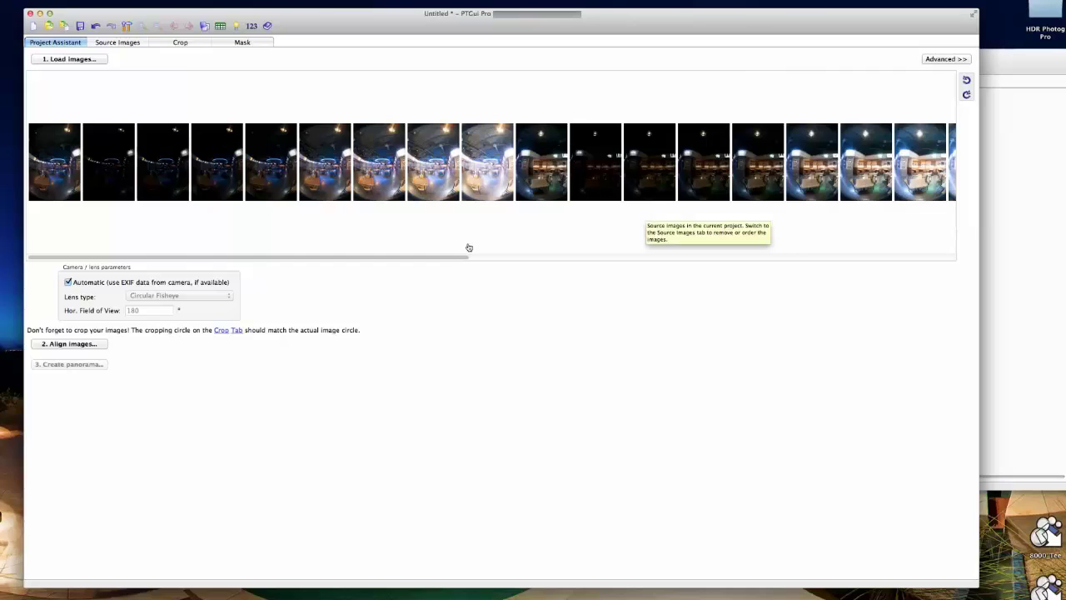
Quit PTGui and discard the untitled 36-image project with Don't Save.
left_click_drag(441, 259, 323, 252)
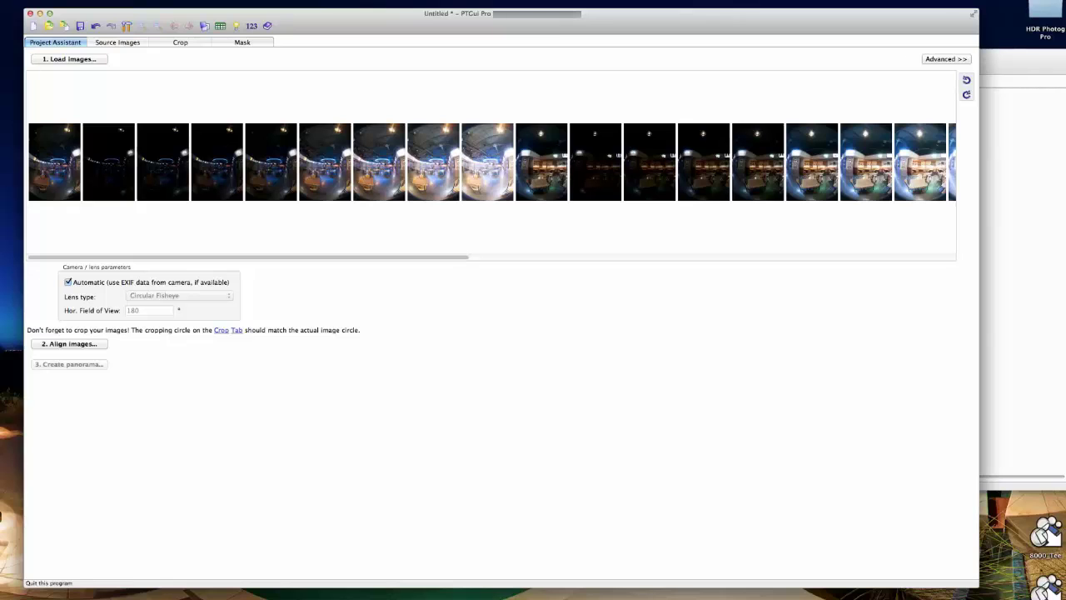
key("super+n")
left_click(522, 298)
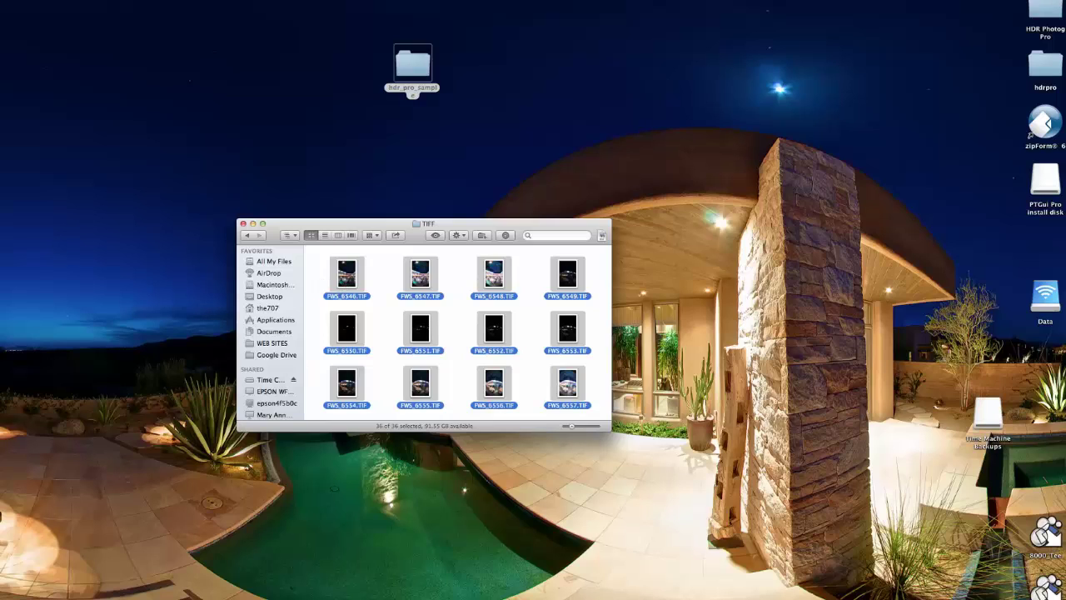
Relaunch PTGui Pro so it opens a new, empty Untitled project.
key("super+o")
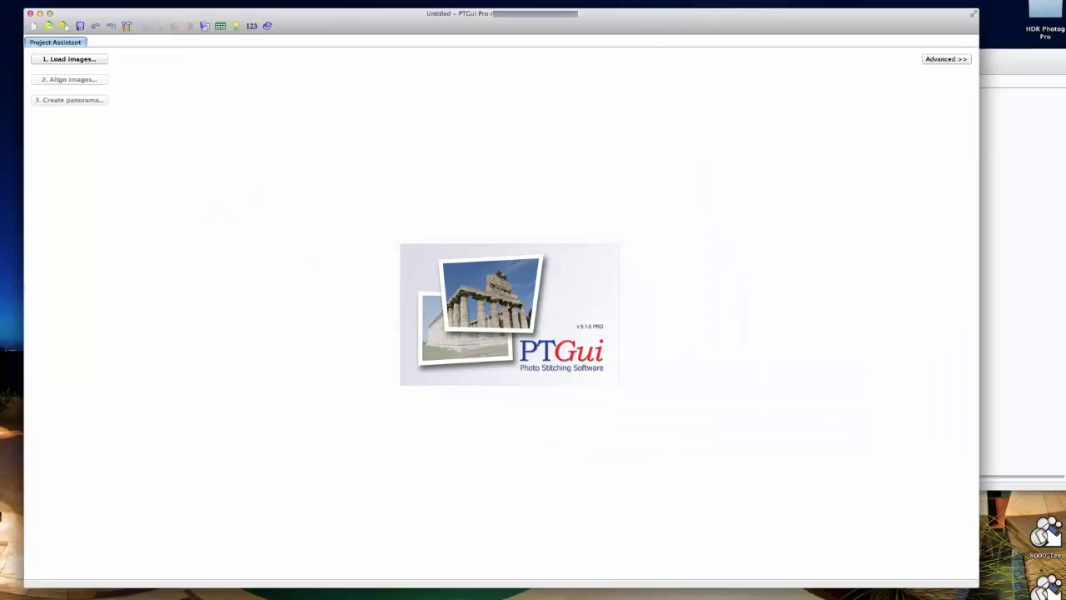
Load all 36 TIFs from Desktop/hdr_pro_sample/sd_or_cf_card/1/TIFF through Load images.
left_click(89, 59)
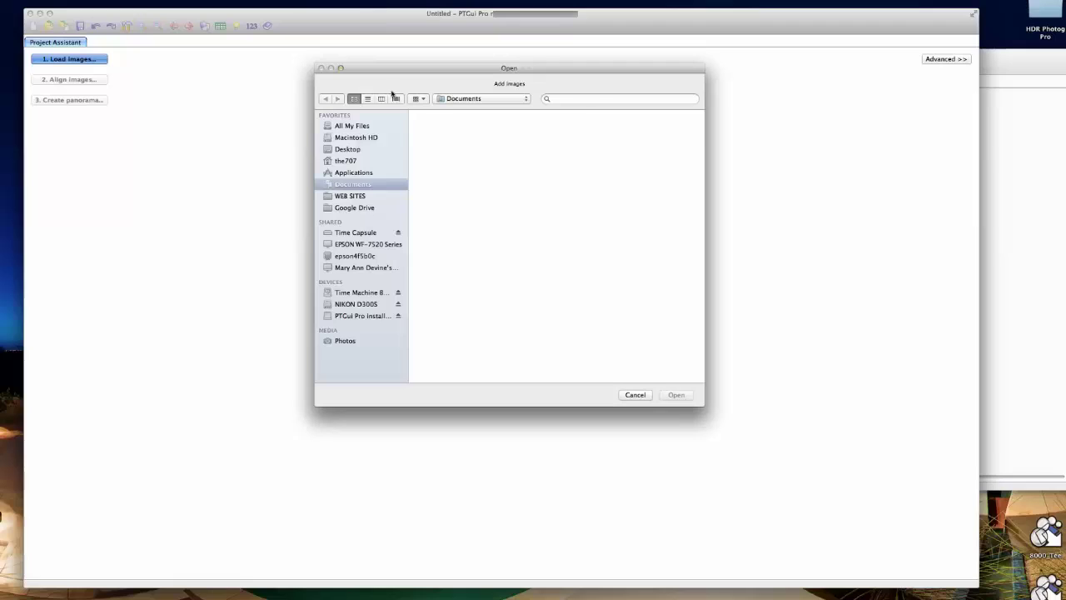
left_click(361, 152)
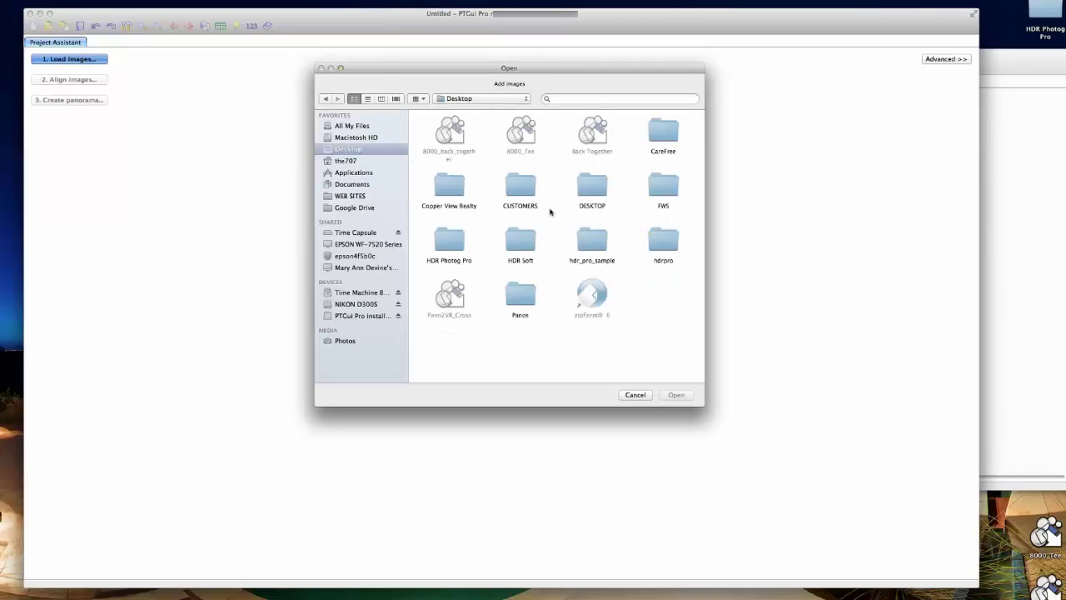
double_click(606, 240)
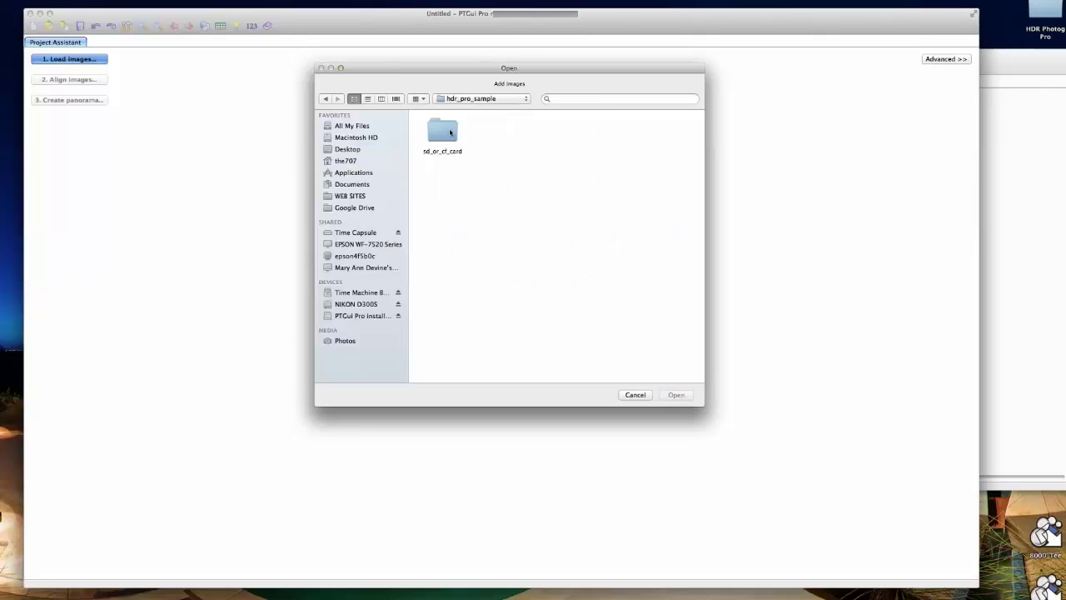
double_click(450, 132)
double_click(450, 139)
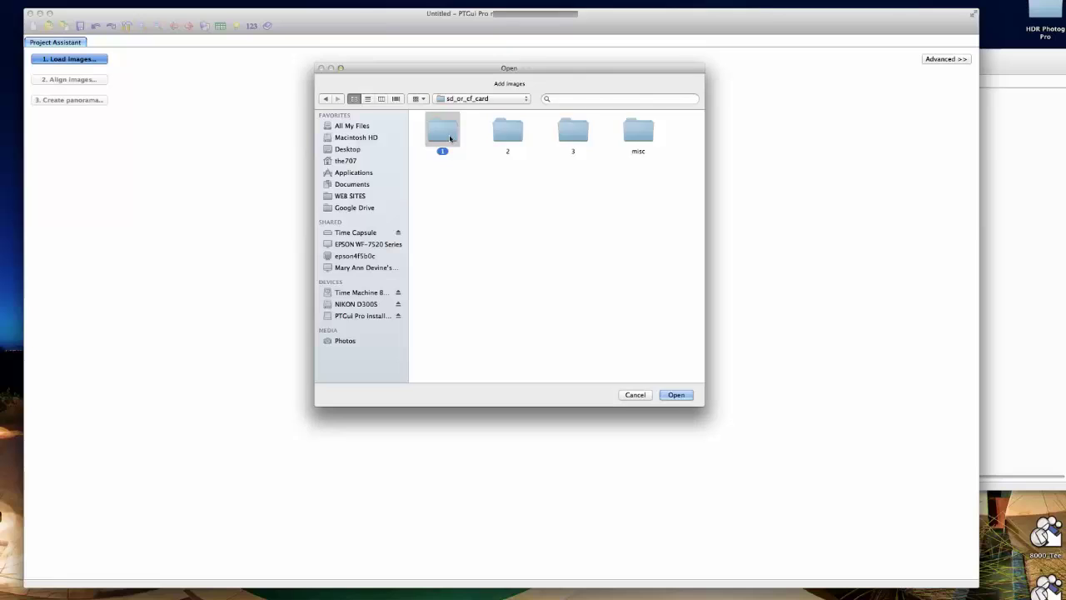
scroll(592, 314, "down", 5)
scroll(592, 315, "down", 3)
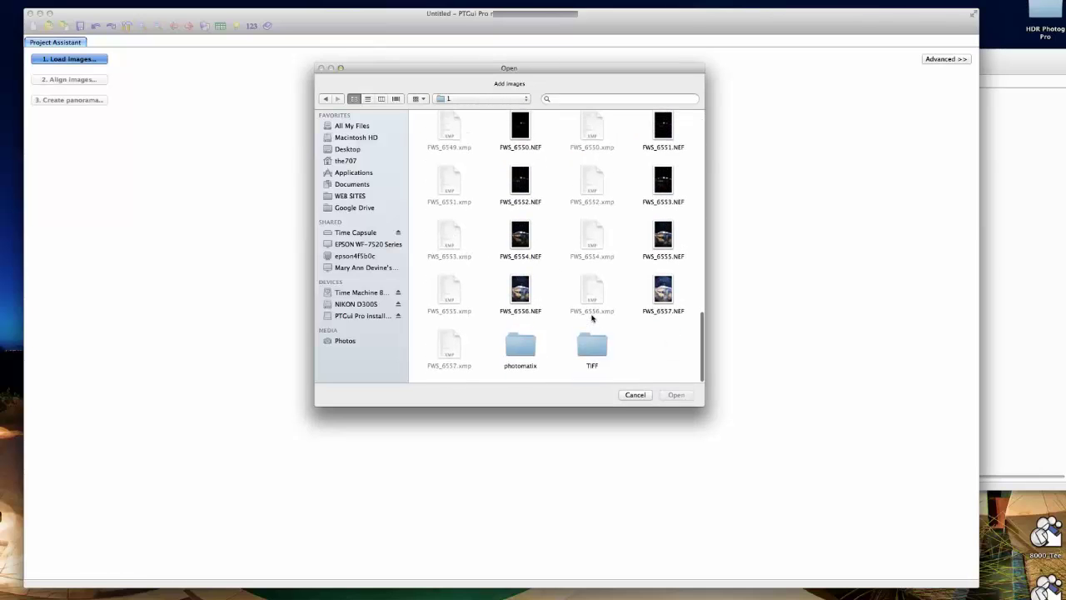
left_click(596, 350)
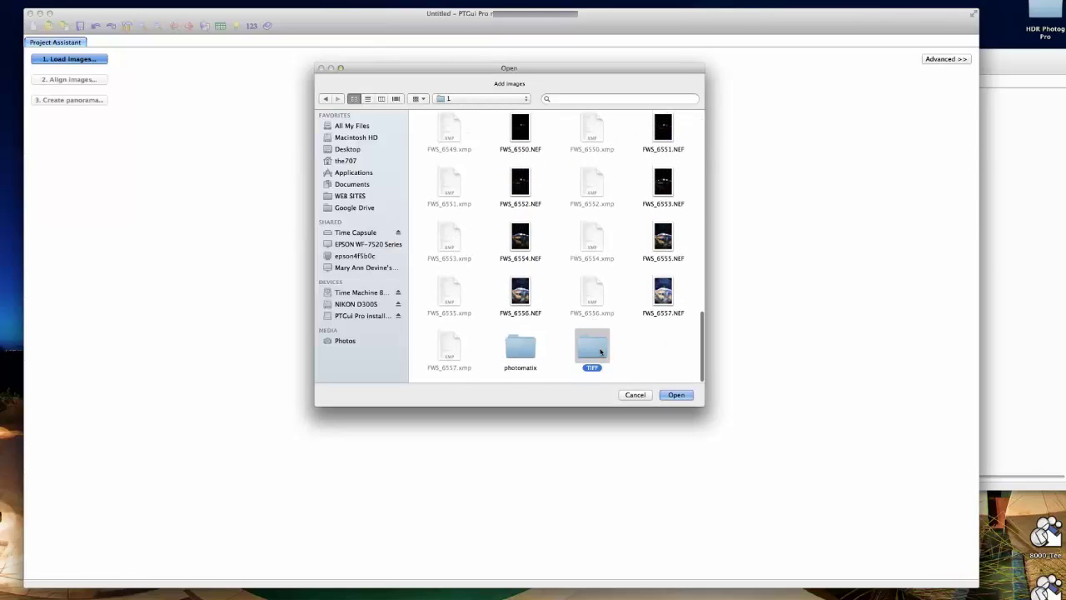
double_click(600, 351)
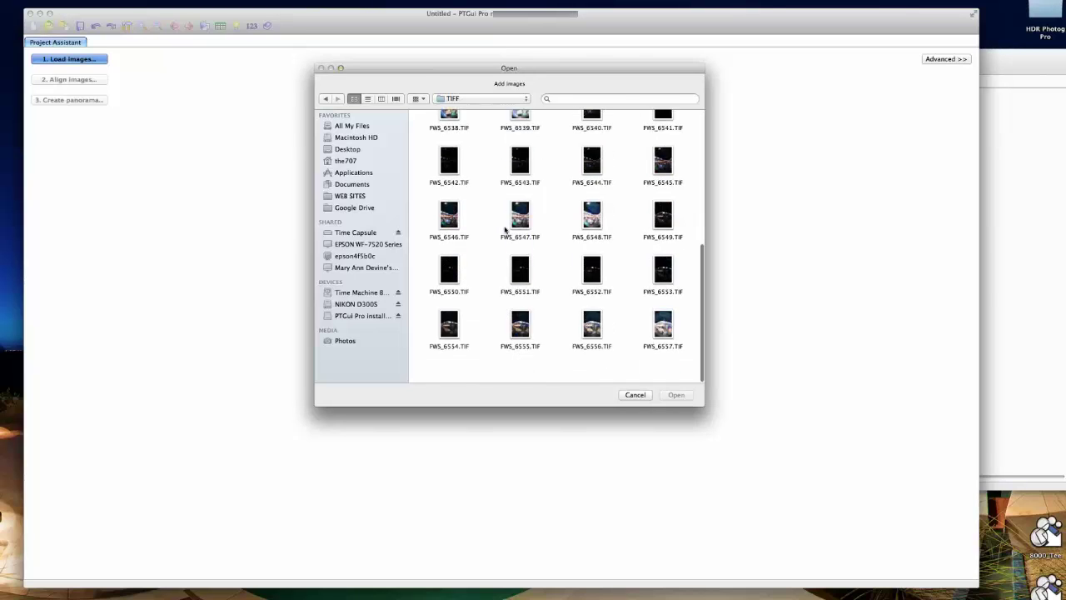
left_click_drag(419, 122, 665, 360)
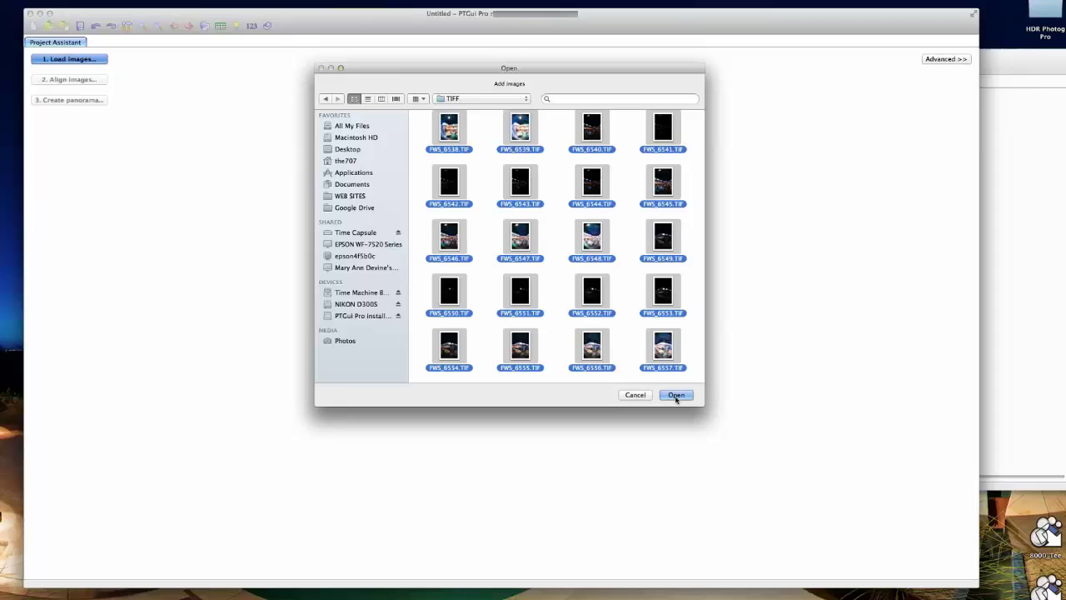
left_click(676, 396)
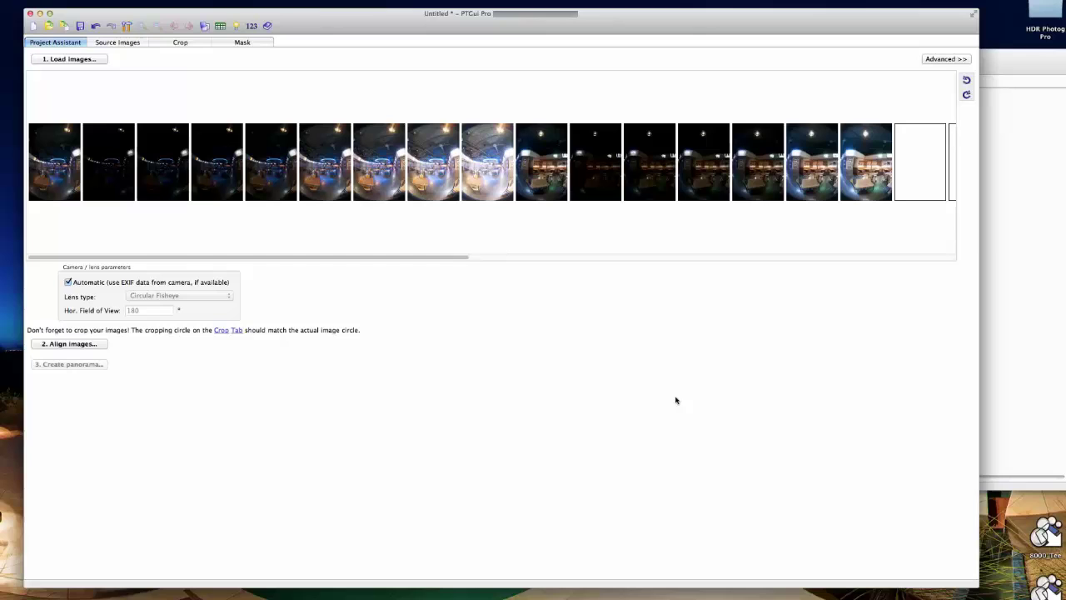
Review the thumbnail strip, then switch the project to Advanced mode.
left_click_drag(434, 255, 829, 257)
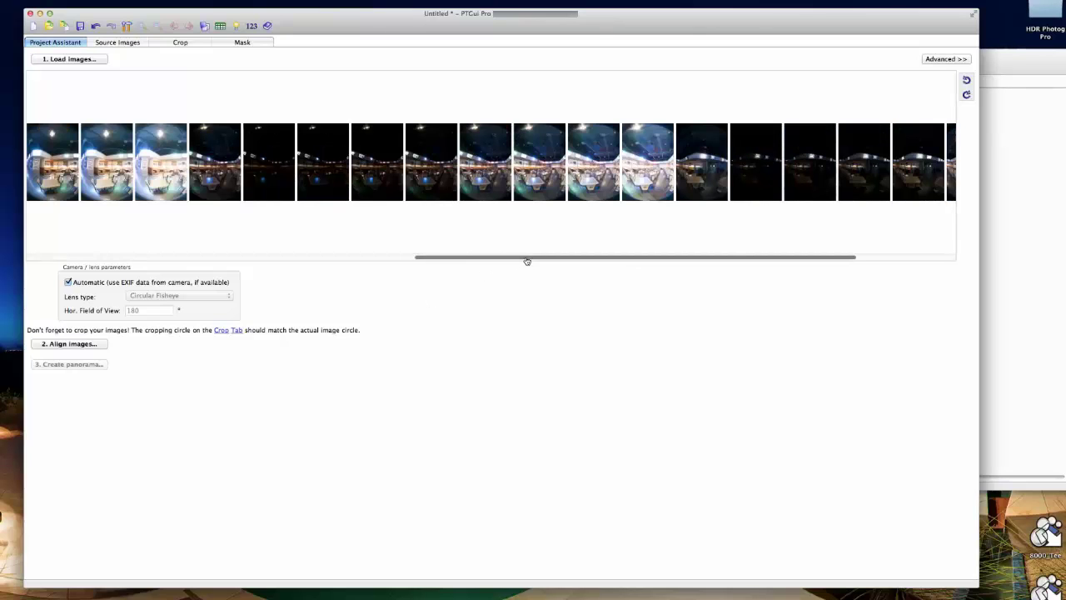
left_click_drag(526, 257, 104, 281)
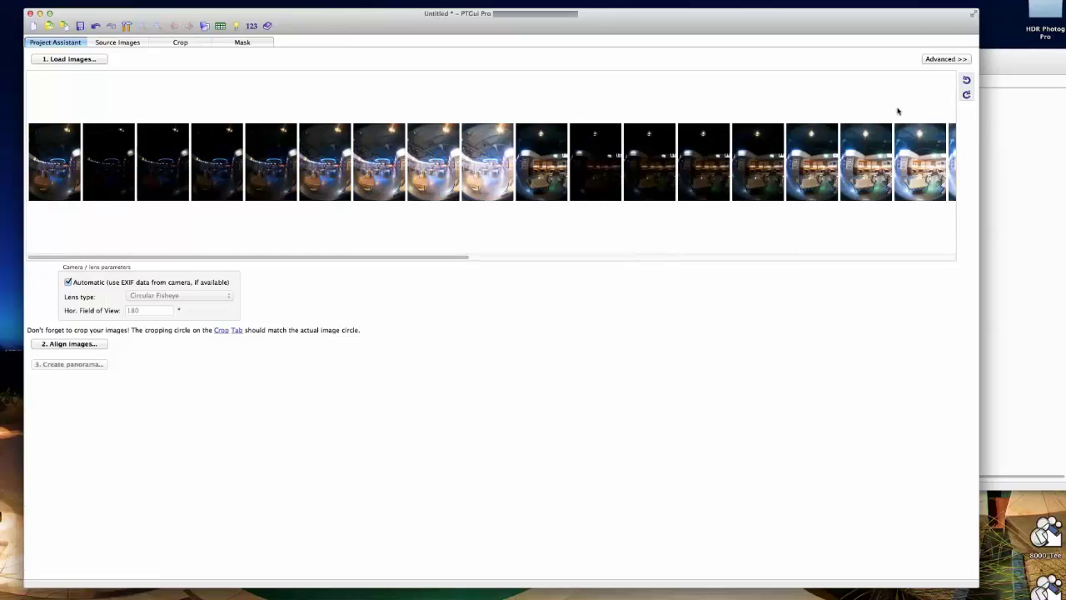
left_click(937, 60)
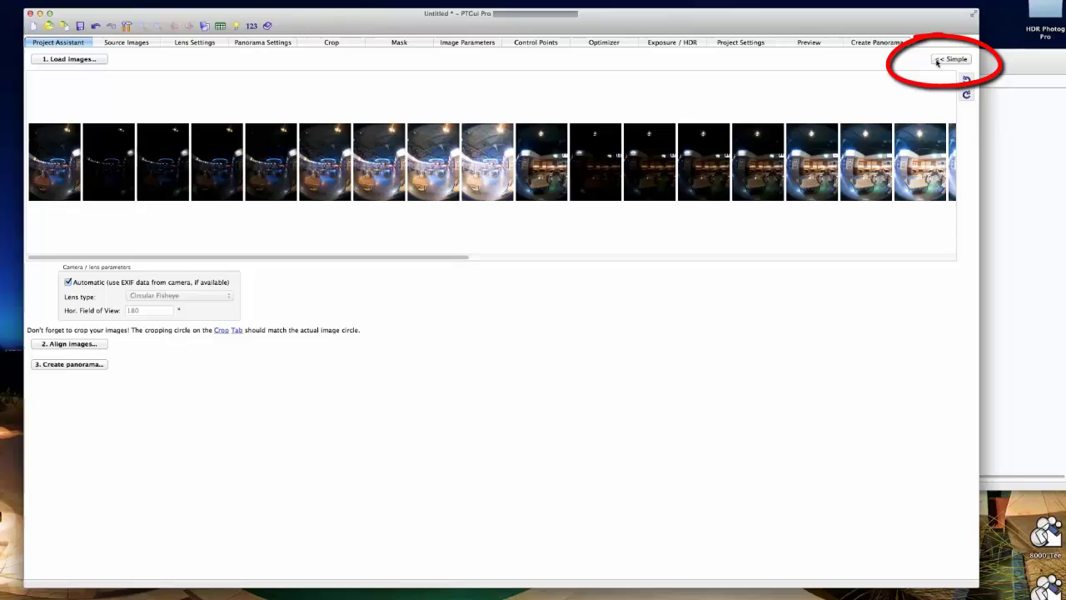
On the Crop page, preview images 1 through 8 to check the fisheye circle.
left_click(222, 330)
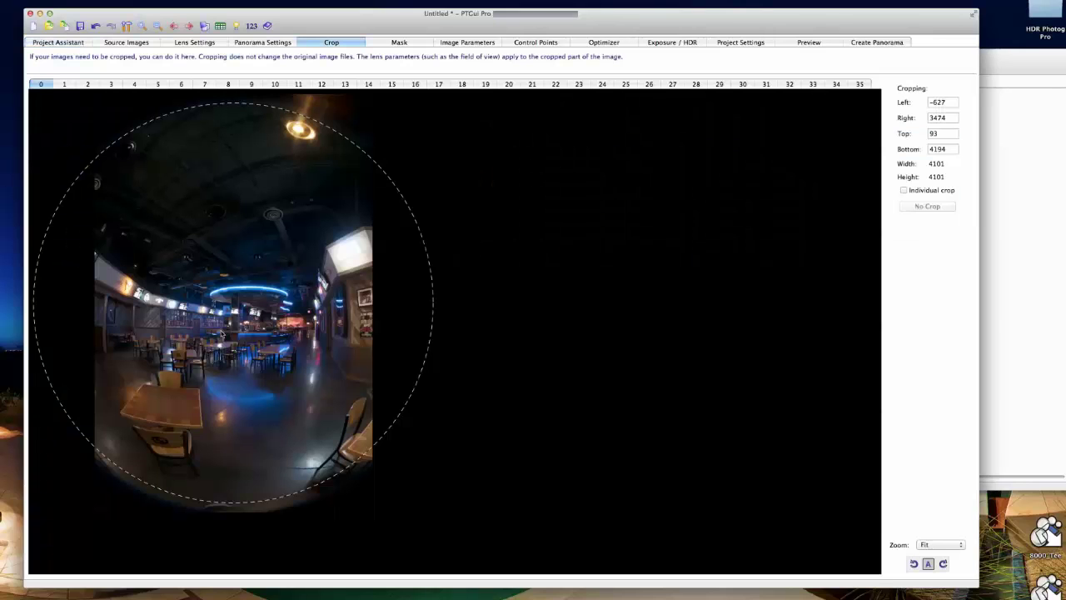
left_click(65, 84)
left_click(86, 84)
left_click(111, 84)
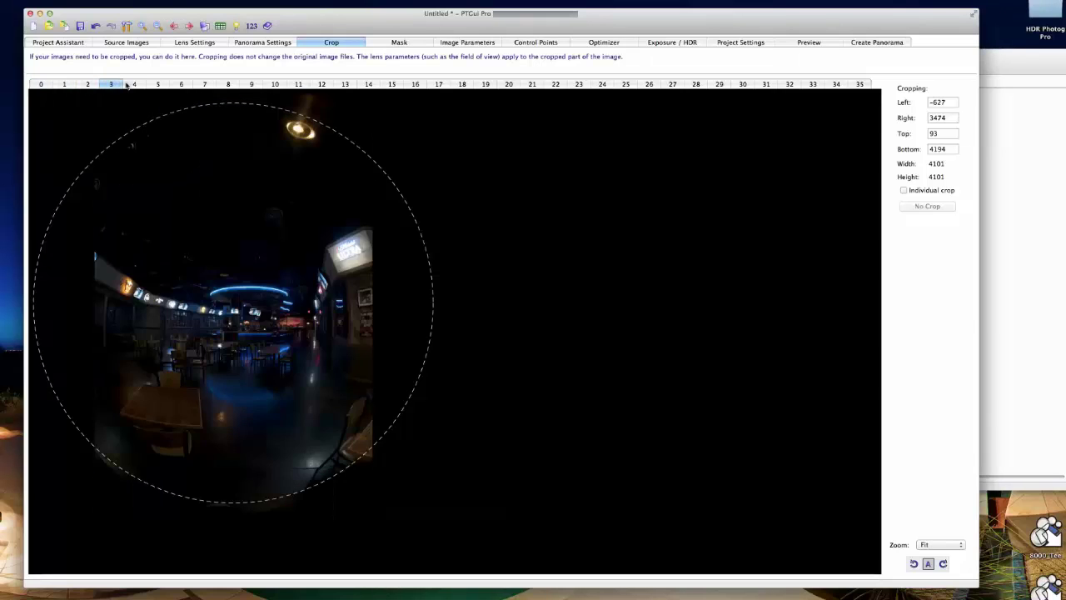
left_click(134, 85)
left_click(158, 84)
left_click(180, 84)
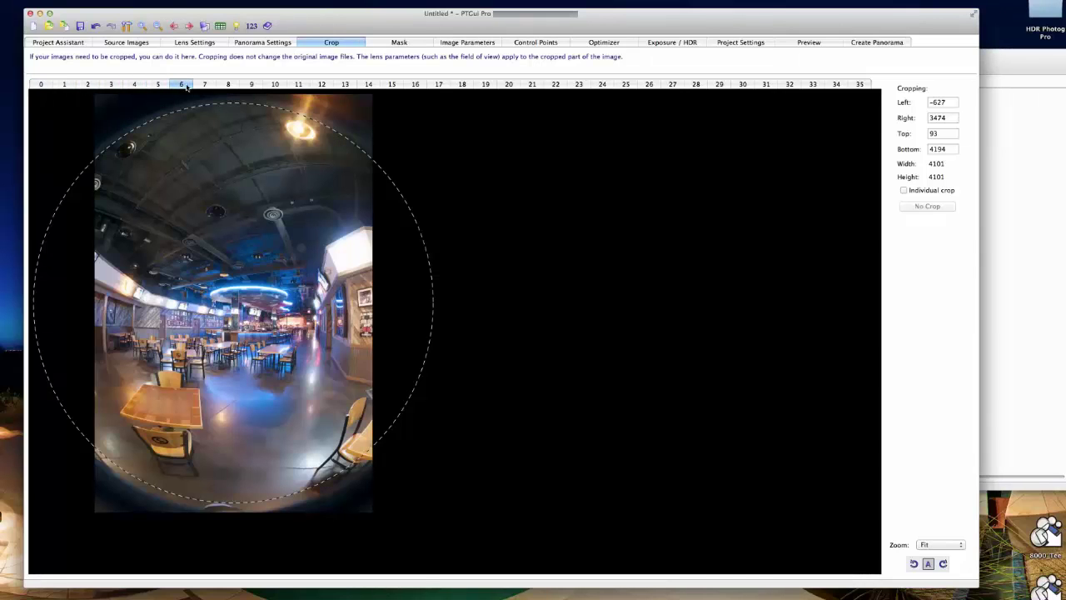
left_click(205, 84)
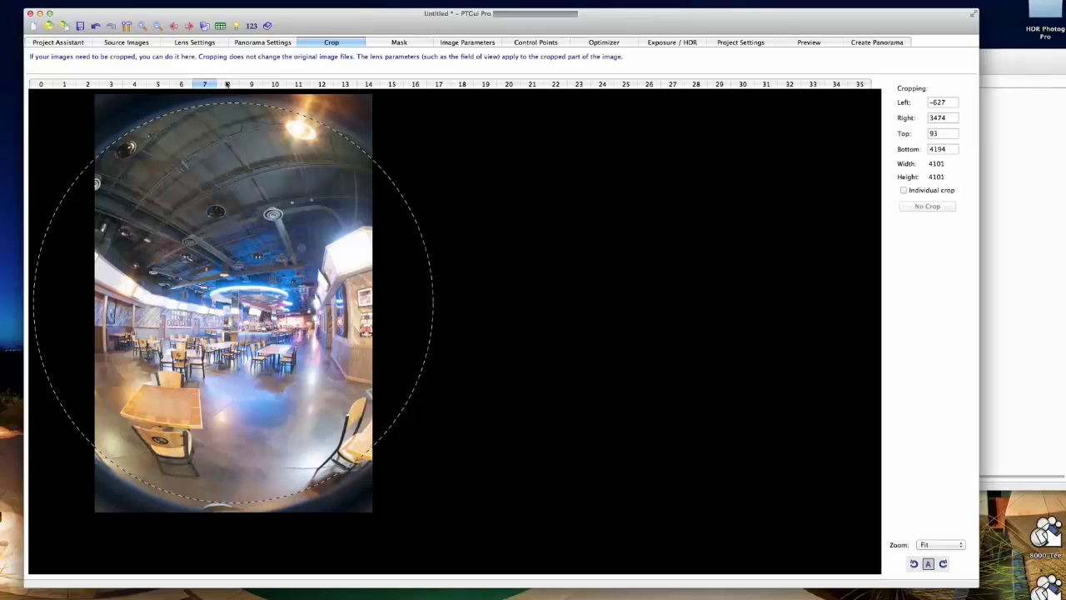
left_click(228, 84)
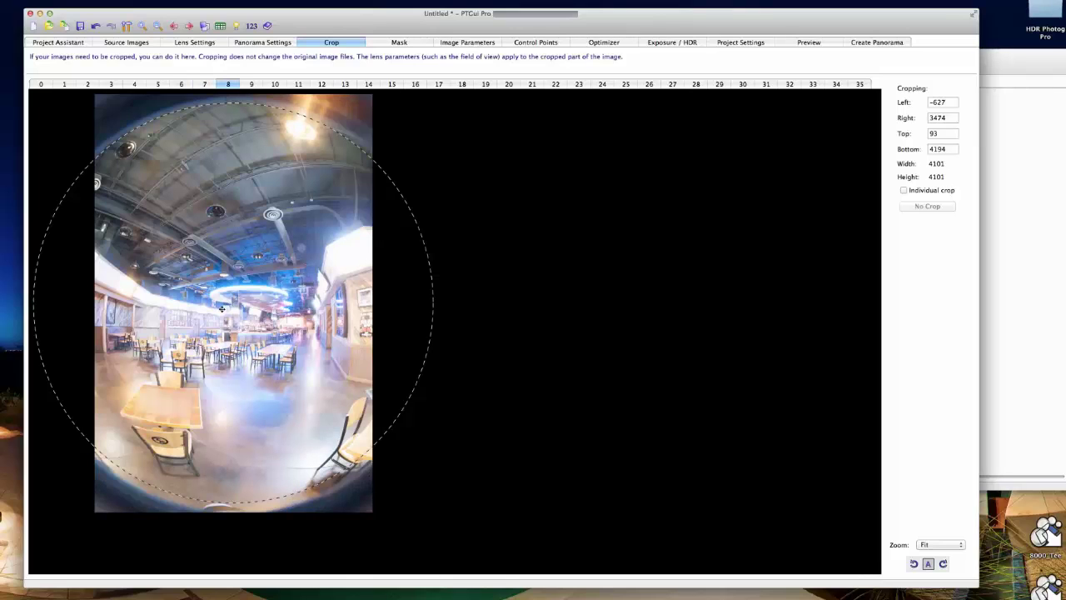
Shift and enlarge the crop circle to 4196 × 4196 pixels, then return to Project Assistant.
left_click_drag(219, 309, 221, 307)
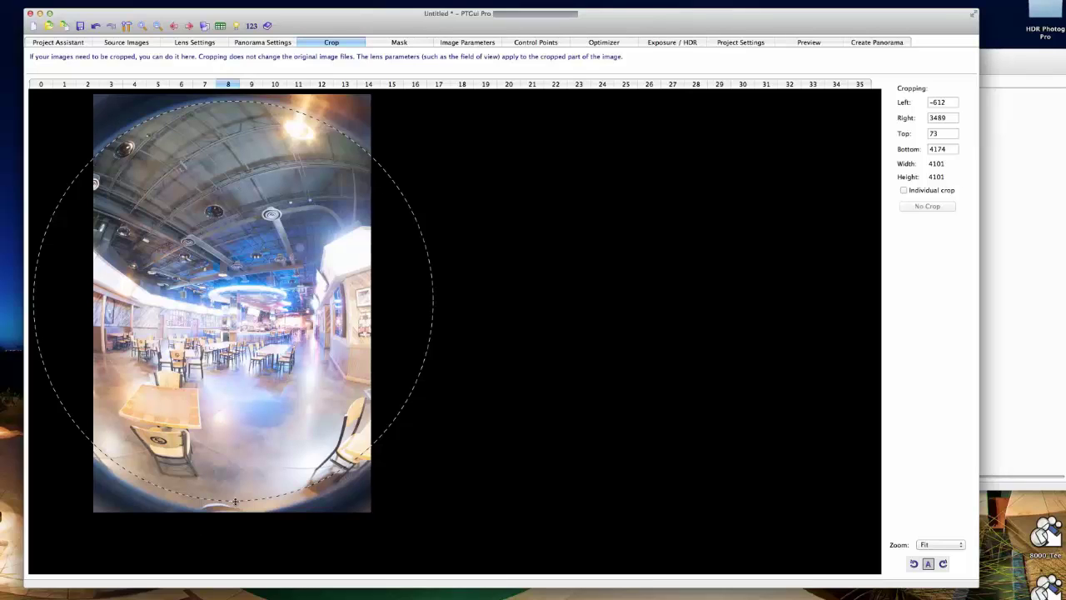
left_click_drag(235, 501, 236, 510)
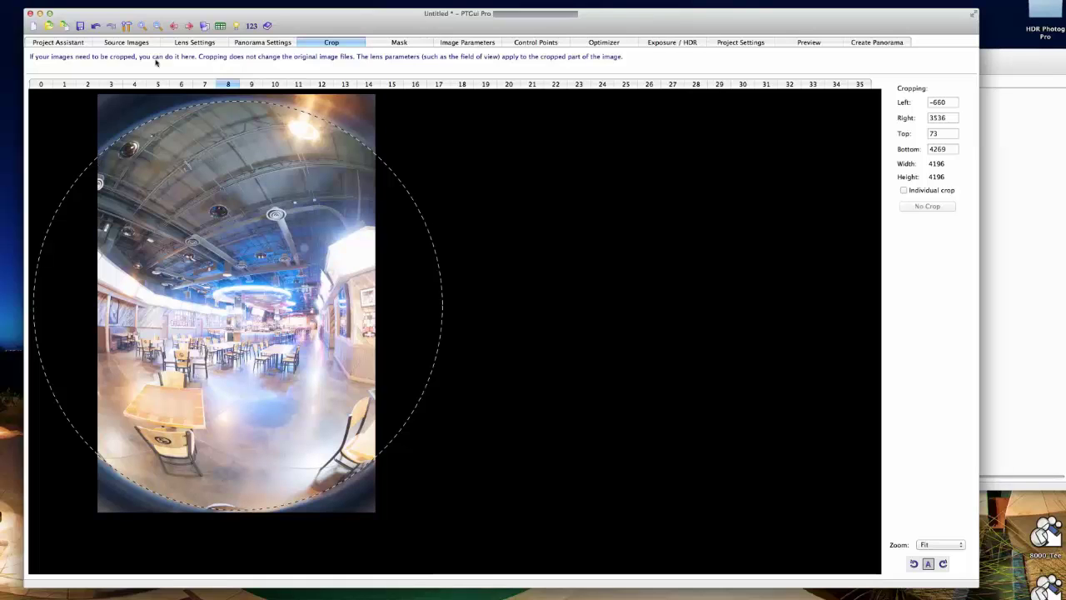
left_click(50, 42)
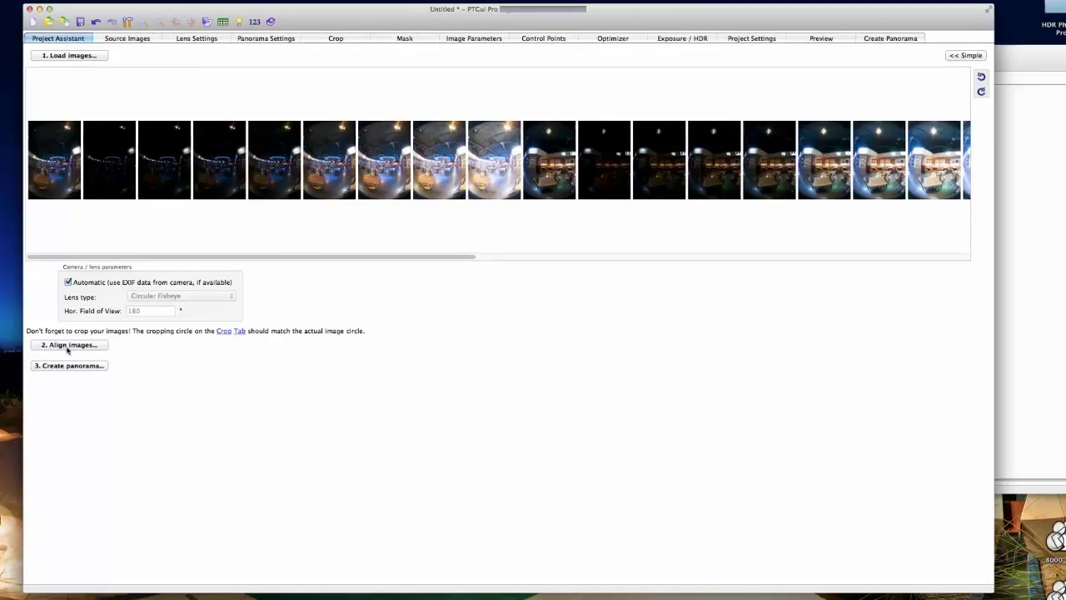
Start alignment and choose HDR mode with linked brackets and Exposure Fusion for 4 sets of 9.
left_click(99, 346)
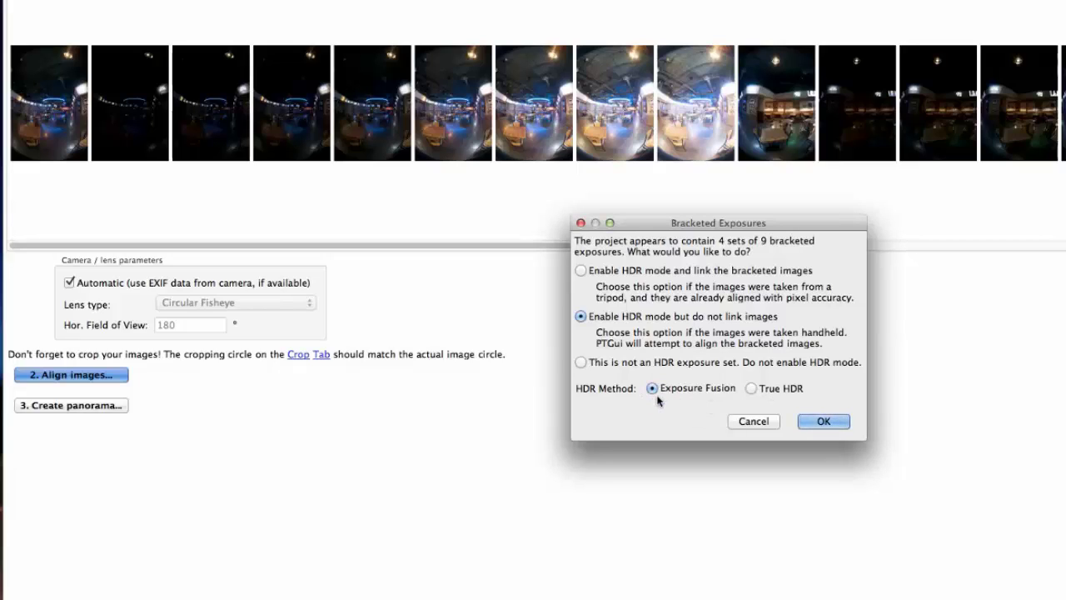
left_click(598, 270)
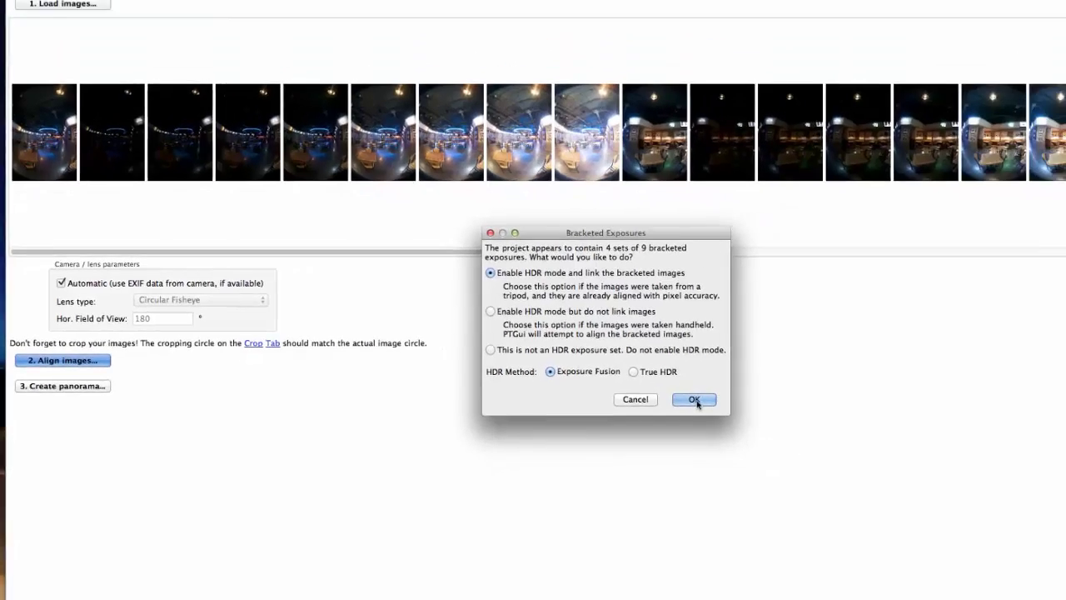
Confirm the bracket settings and let PTGui align the 36 images to a 181.2 field of view.
left_click(801, 420)
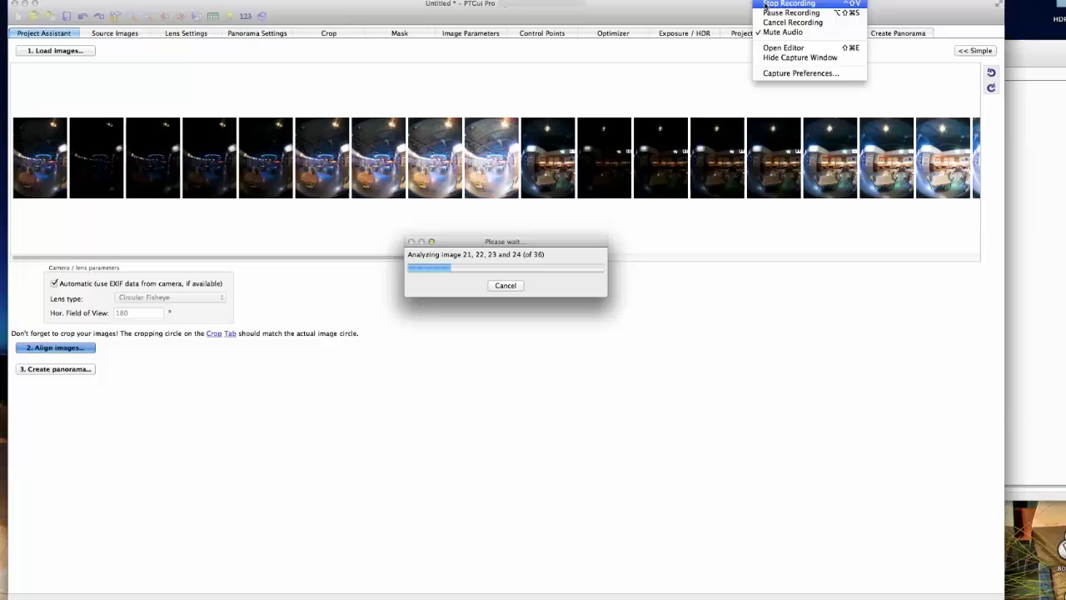
left_click(768, 14)
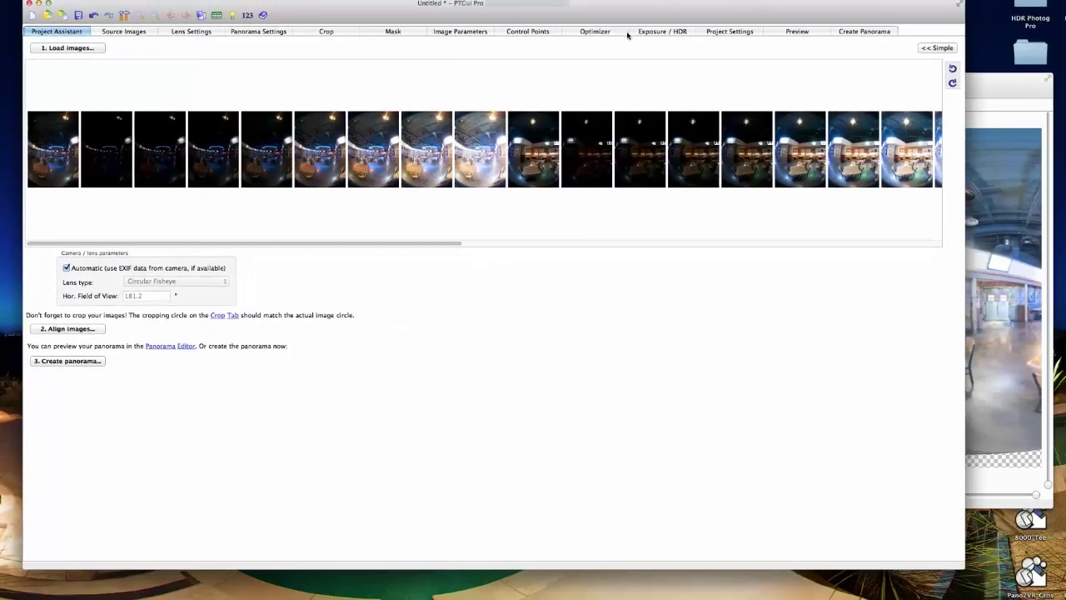
Render a 2500 × 1250 panorama preview, which opens in QuickTime Player.
left_click(786, 36)
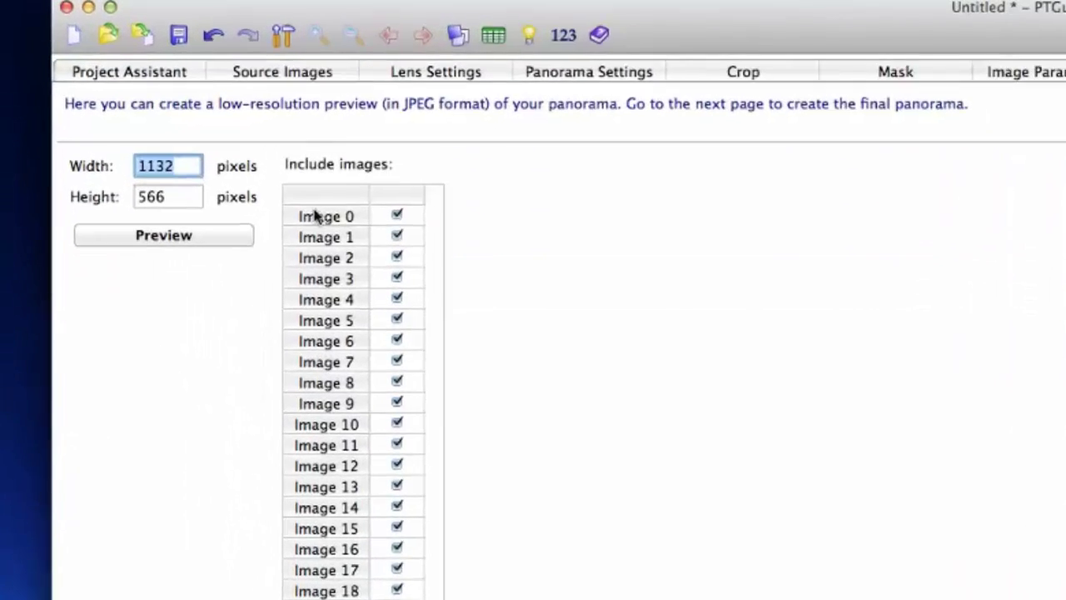
type("2500")
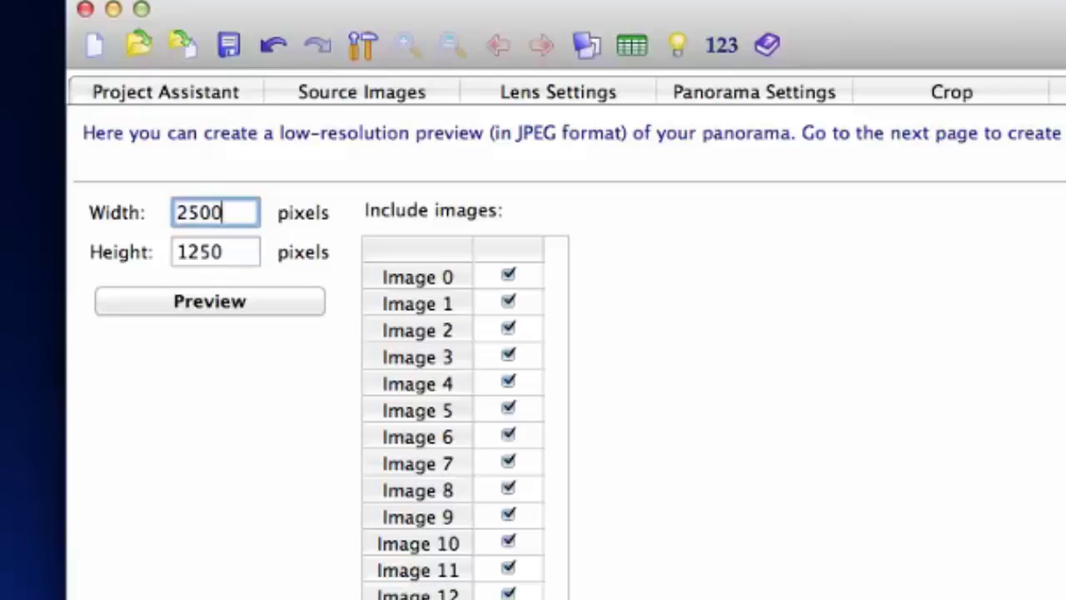
left_click(261, 303)
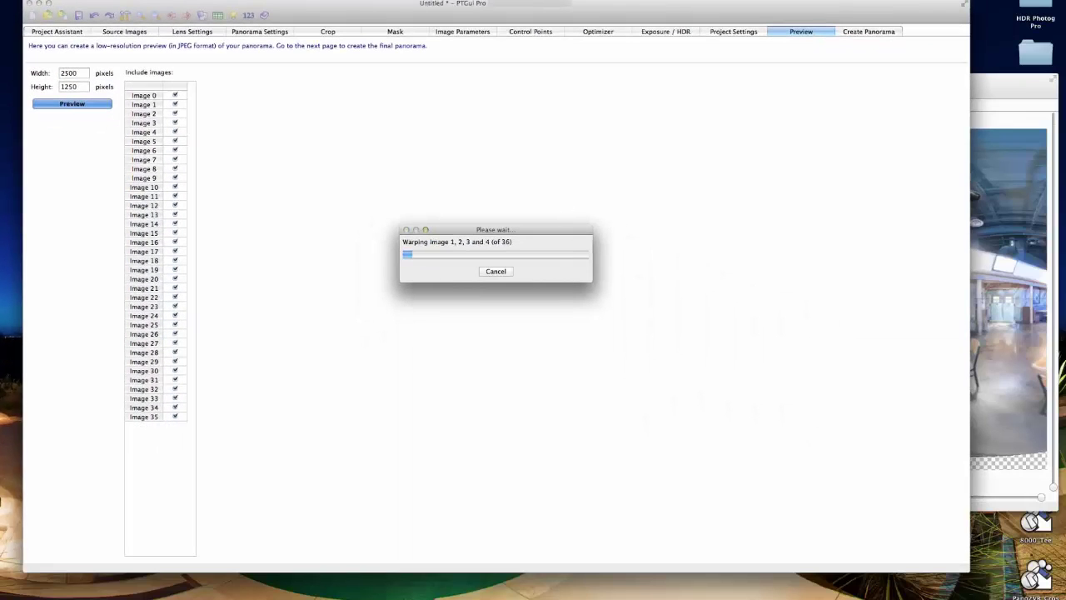
left_click(752, 12)
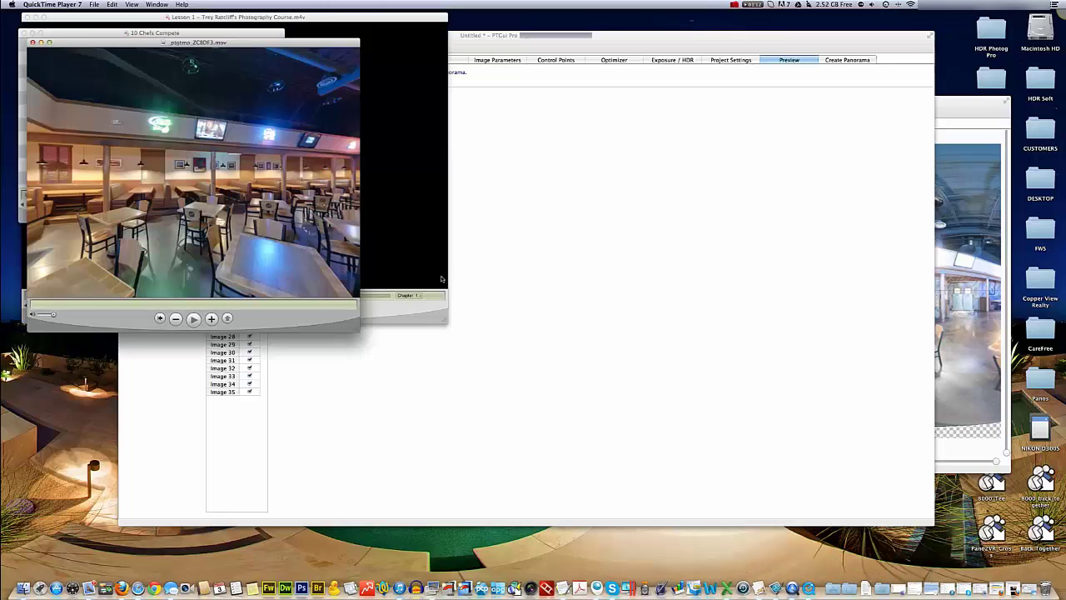
Close the other QuickTime movies, enlarge the preview, and pan and tilt down to the floor.
left_click(28, 17)
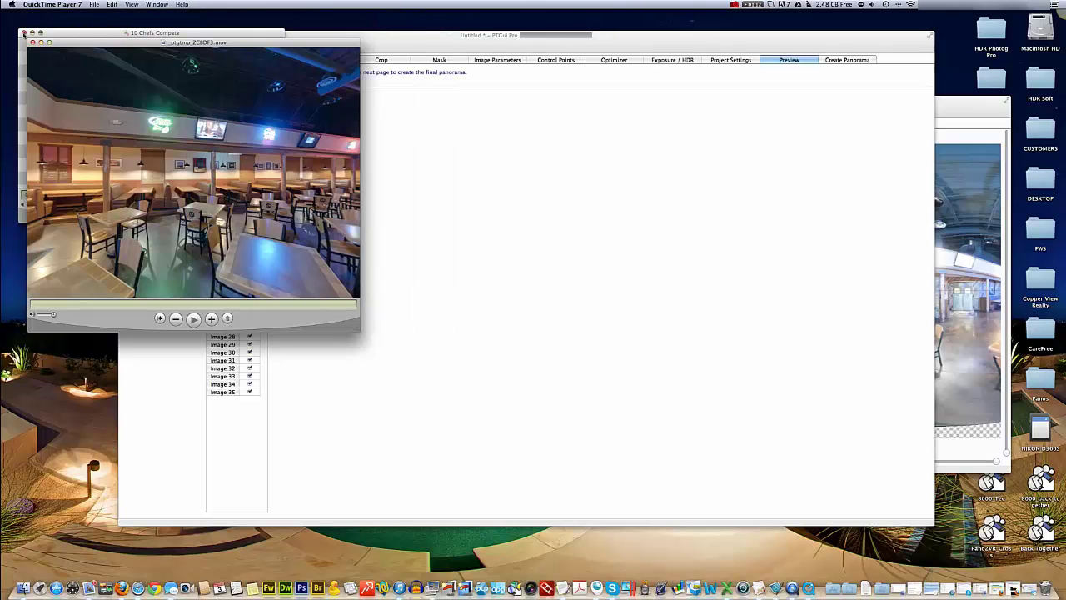
left_click(23, 34)
left_click_drag(92, 43, 174, 30)
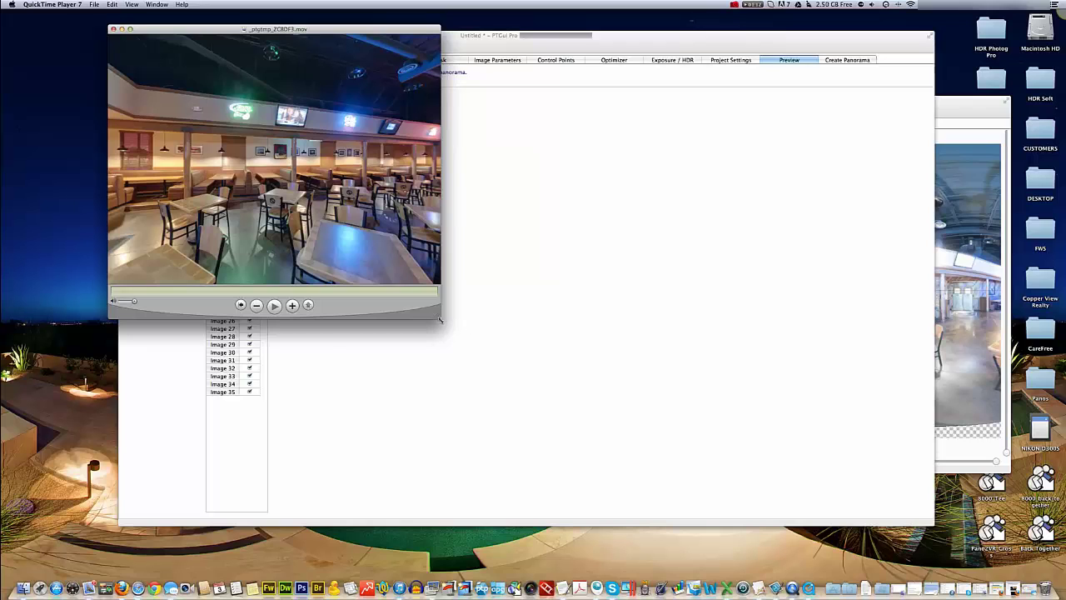
left_click_drag(440, 319, 626, 457)
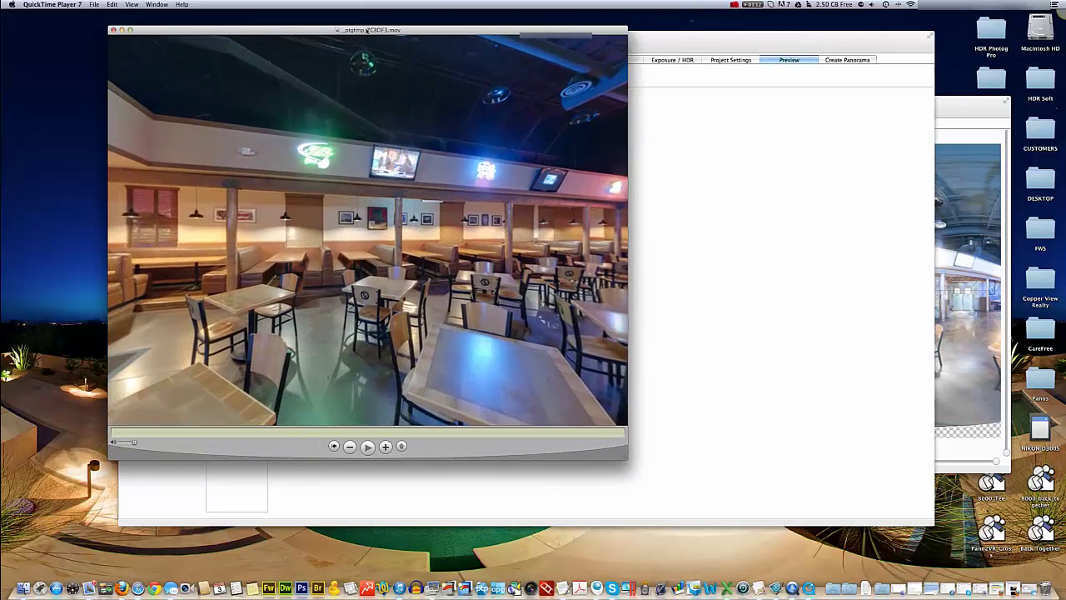
left_click_drag(369, 29, 489, 75)
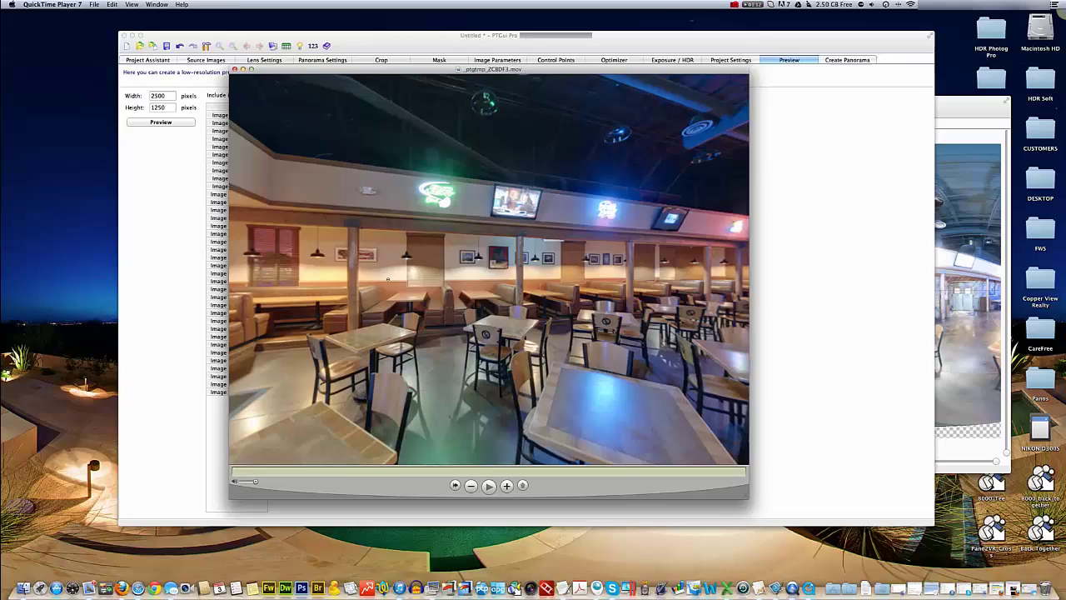
left_click_drag(375, 156, 459, 268)
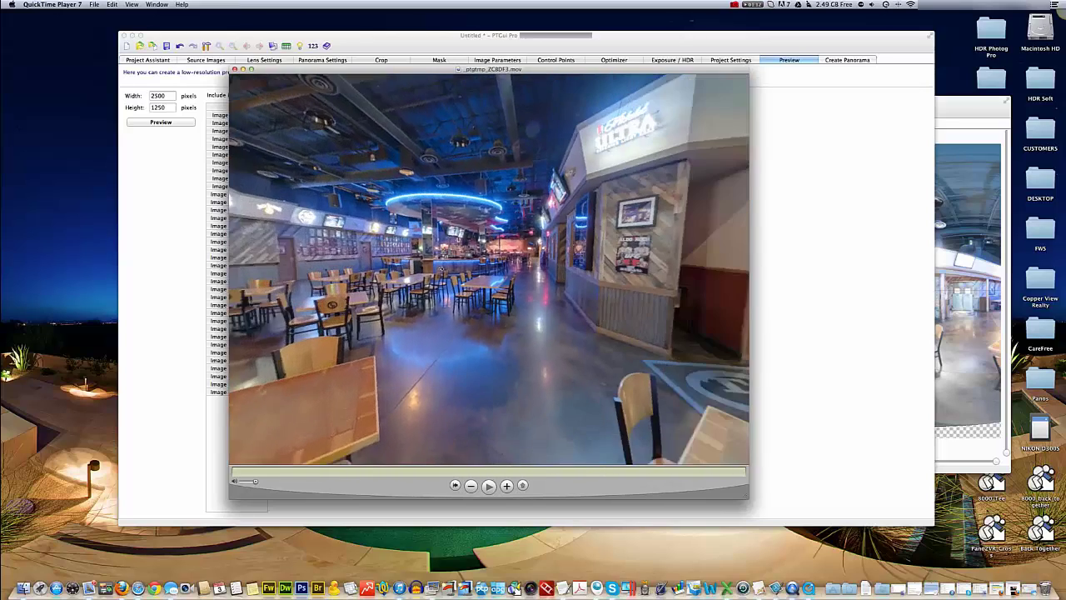
left_click_drag(439, 268, 440, 389)
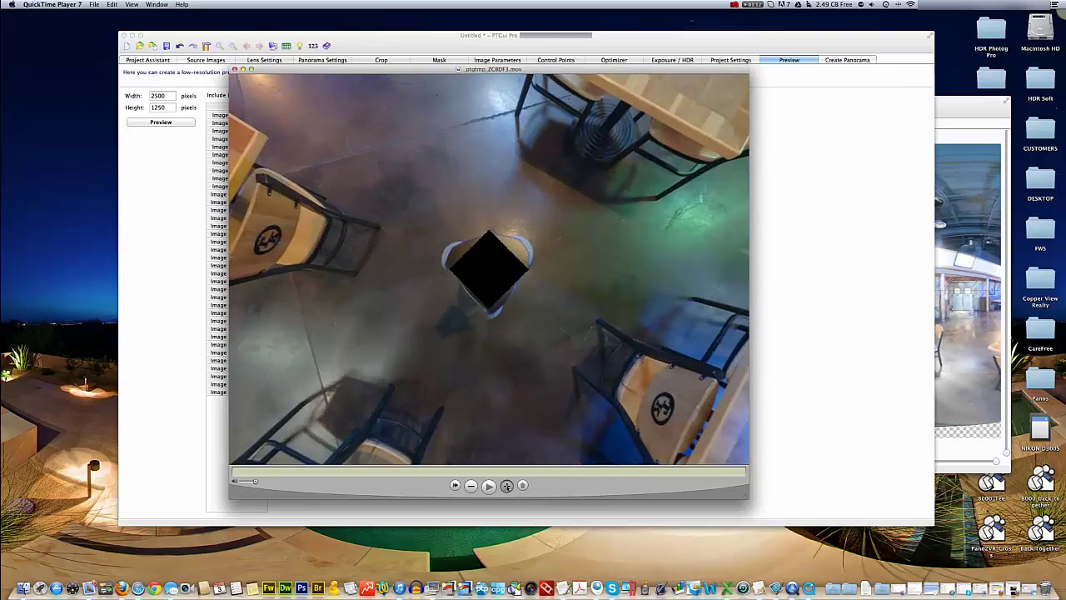
Inspect the floor and the ceiling light in the QuickTime VR preview, zooming in and back out.
left_click(507, 485)
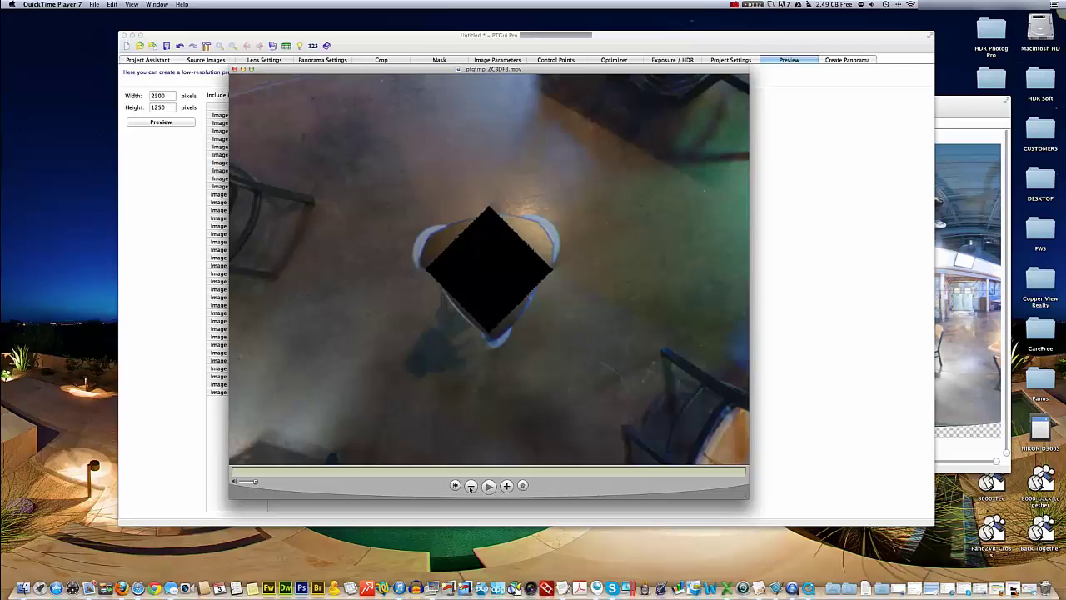
left_click(471, 486)
left_click_drag(487, 441, 503, 35)
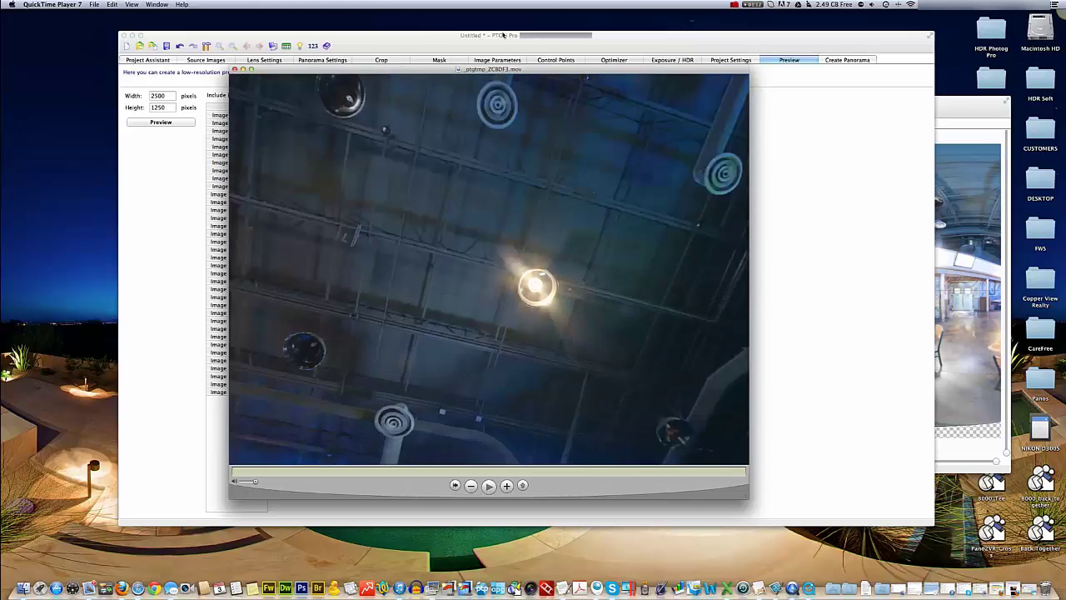
left_click(506, 486)
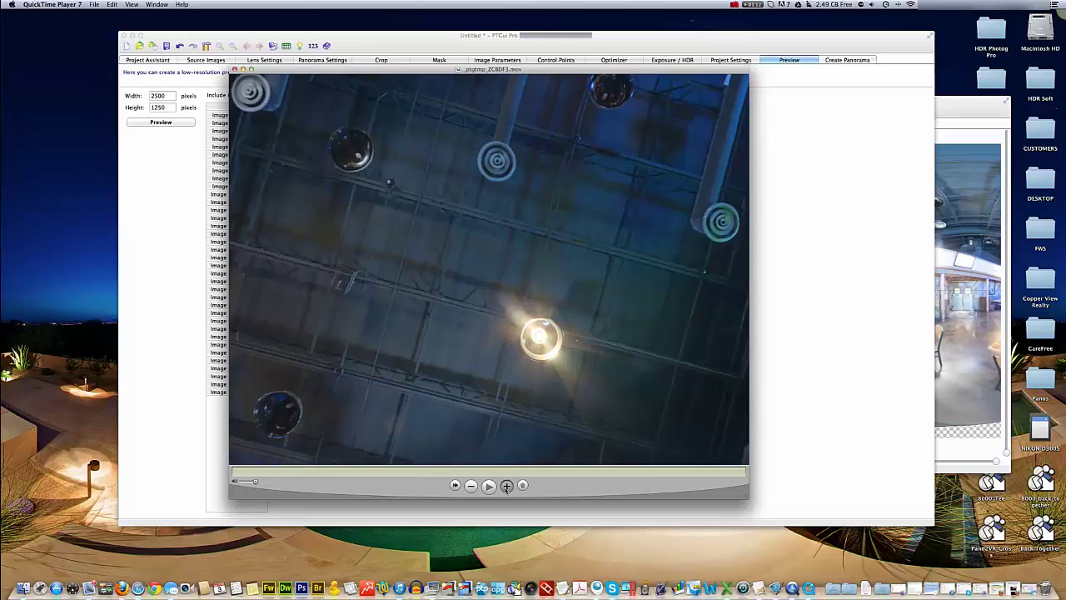
left_click_drag(506, 486, 506, 486)
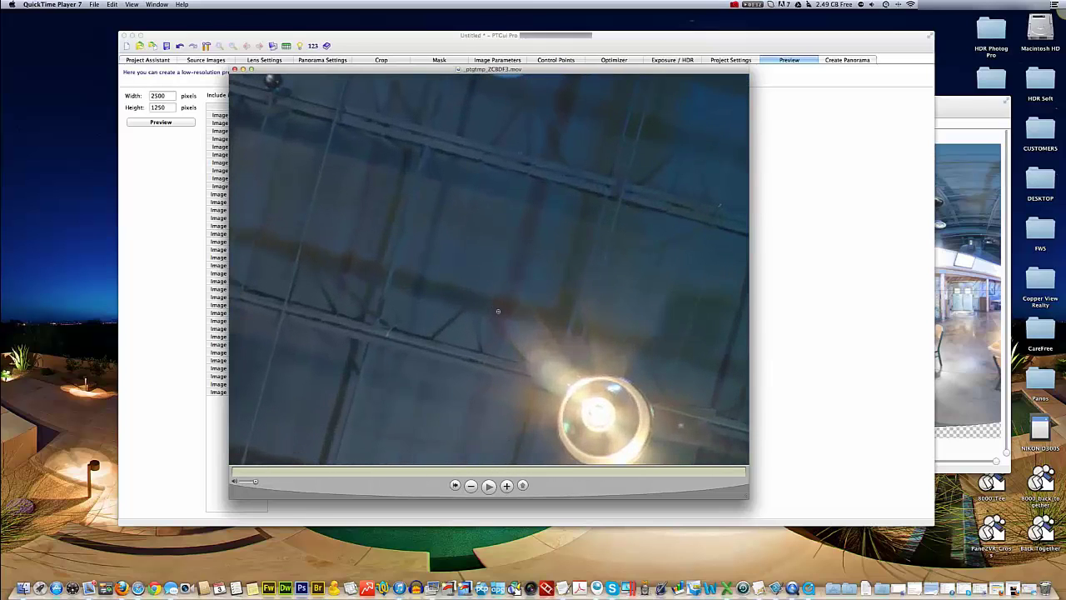
left_click_drag(400, 296, 241, 282)
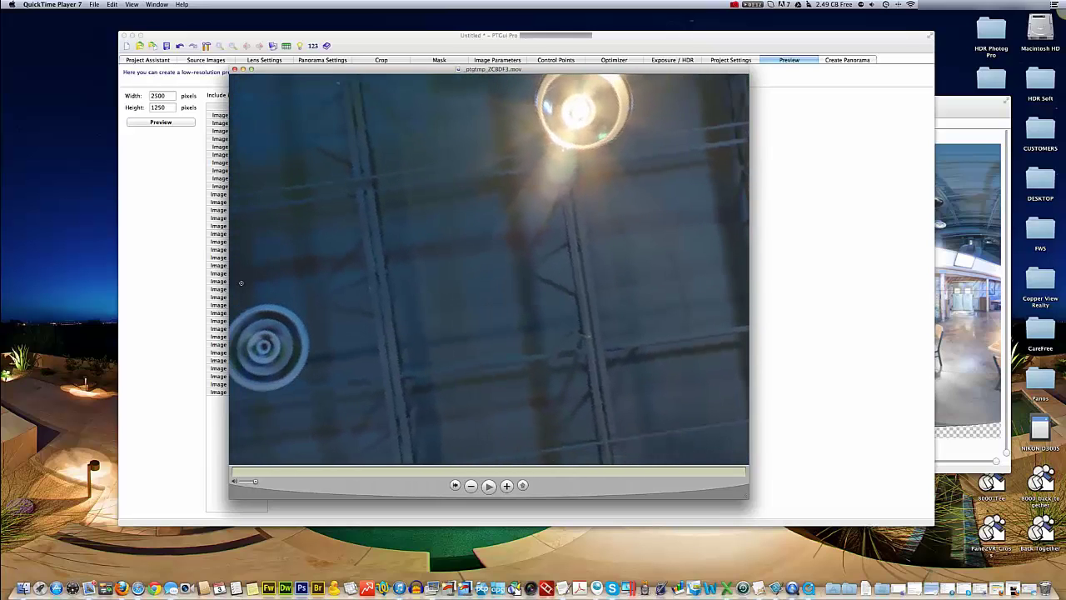
left_click(471, 484)
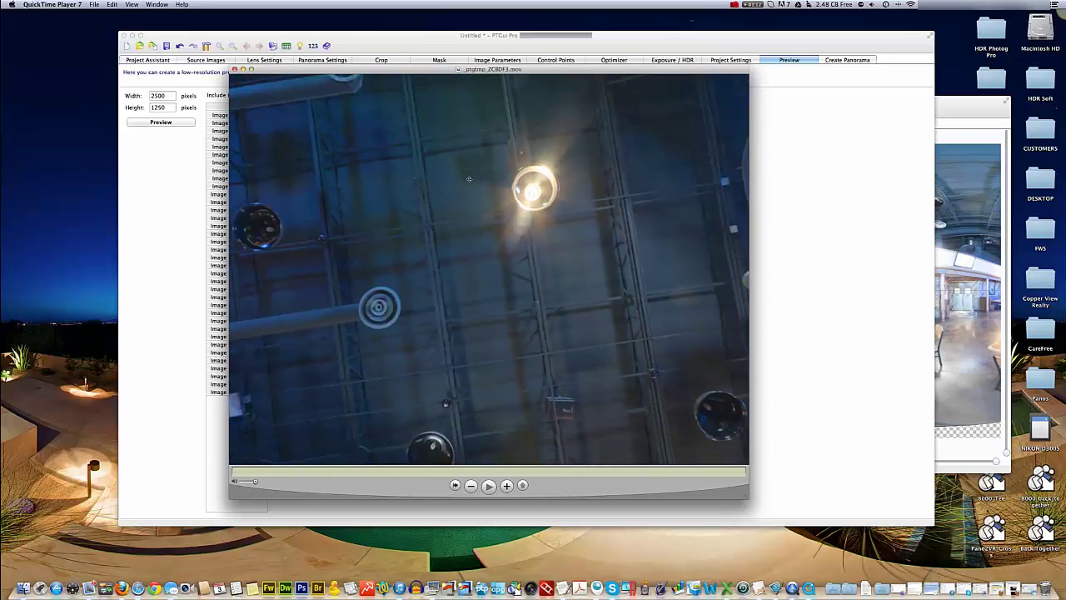
Pan around the restaurant toward the Ultra bar sign and tables, then close the preview movie.
left_click_drag(469, 179, 488, 295)
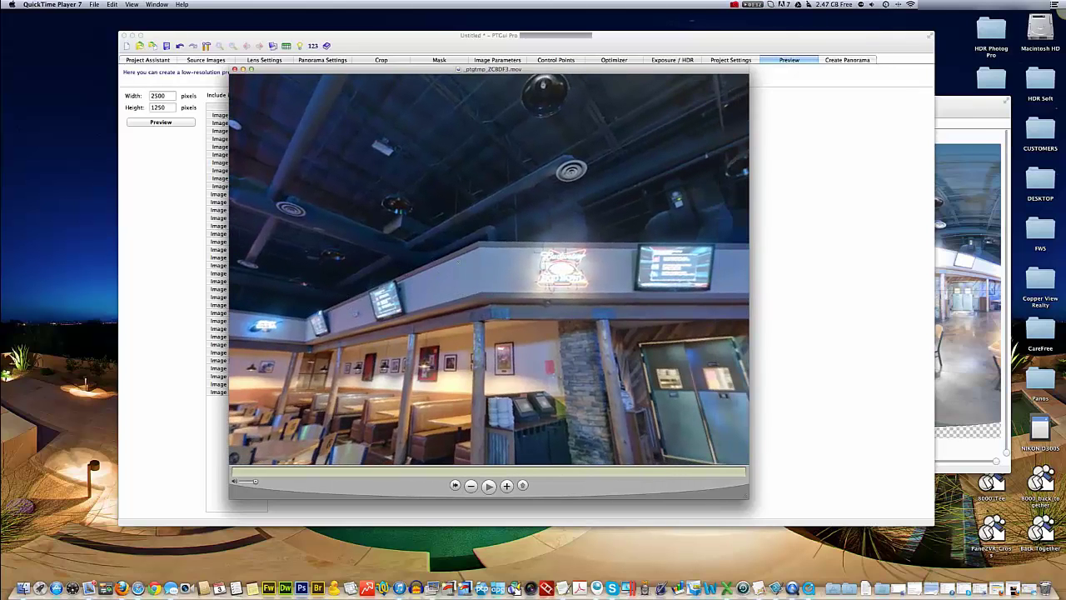
left_click_drag(678, 252, 497, 329)
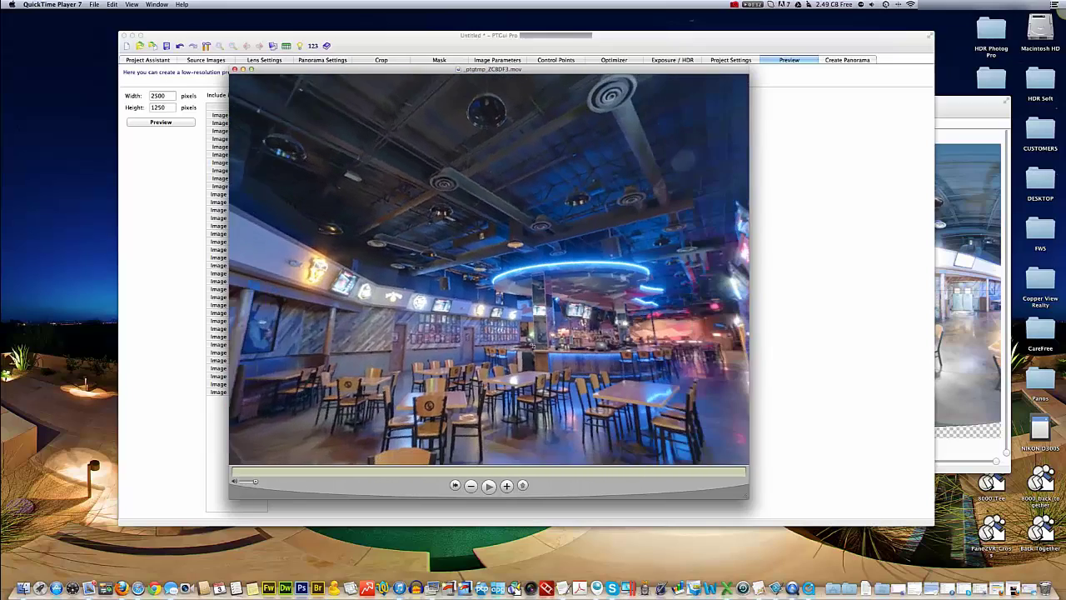
left_click_drag(534, 343, 506, 304)
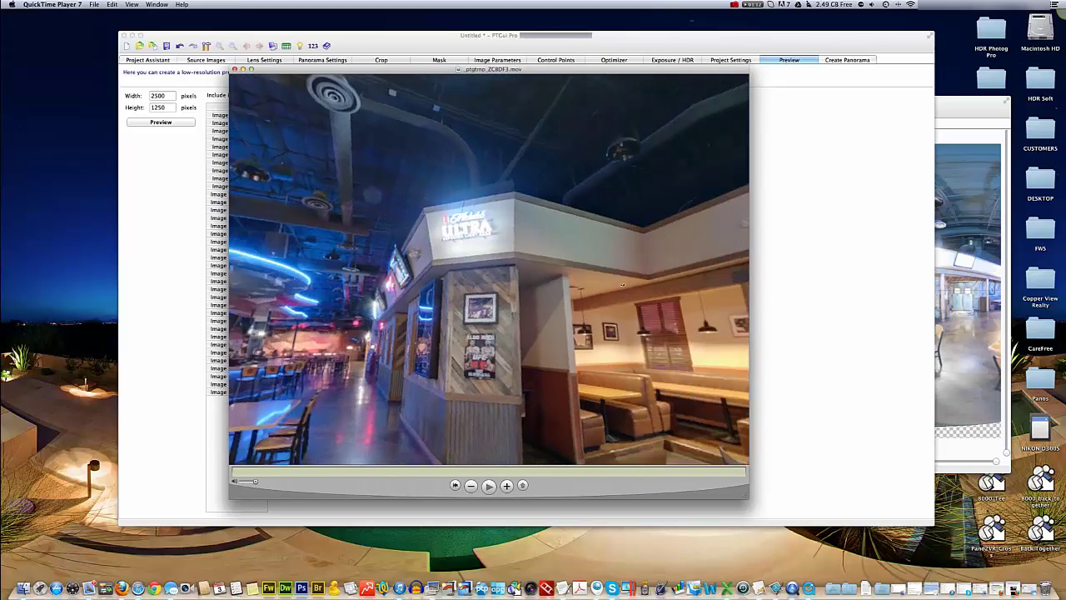
left_click_drag(573, 283, 572, 283)
left_click_drag(390, 272, 510, 282)
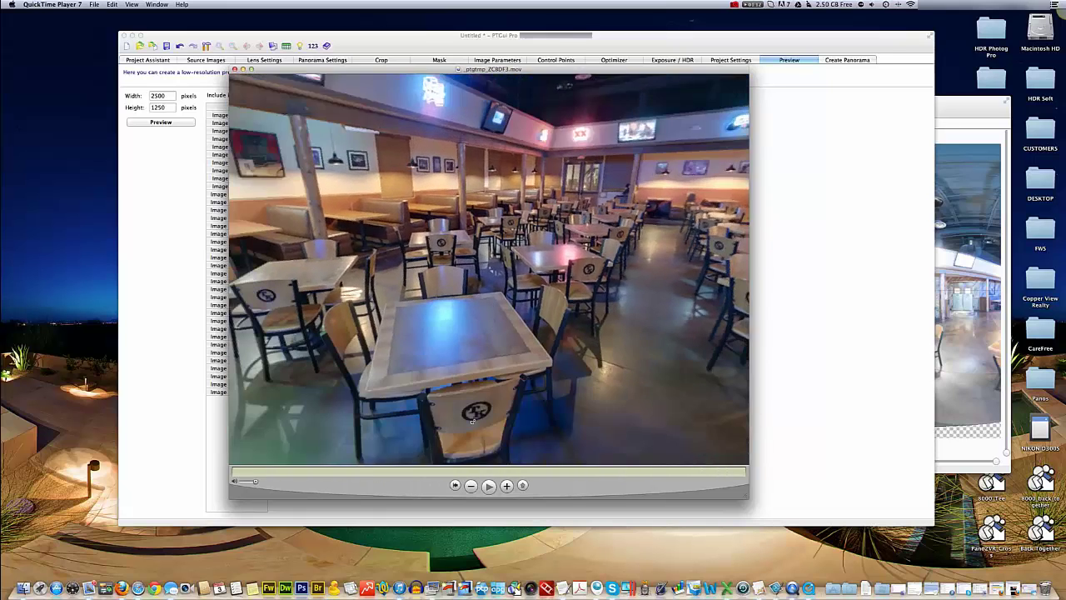
left_click_drag(515, 374, 513, 351)
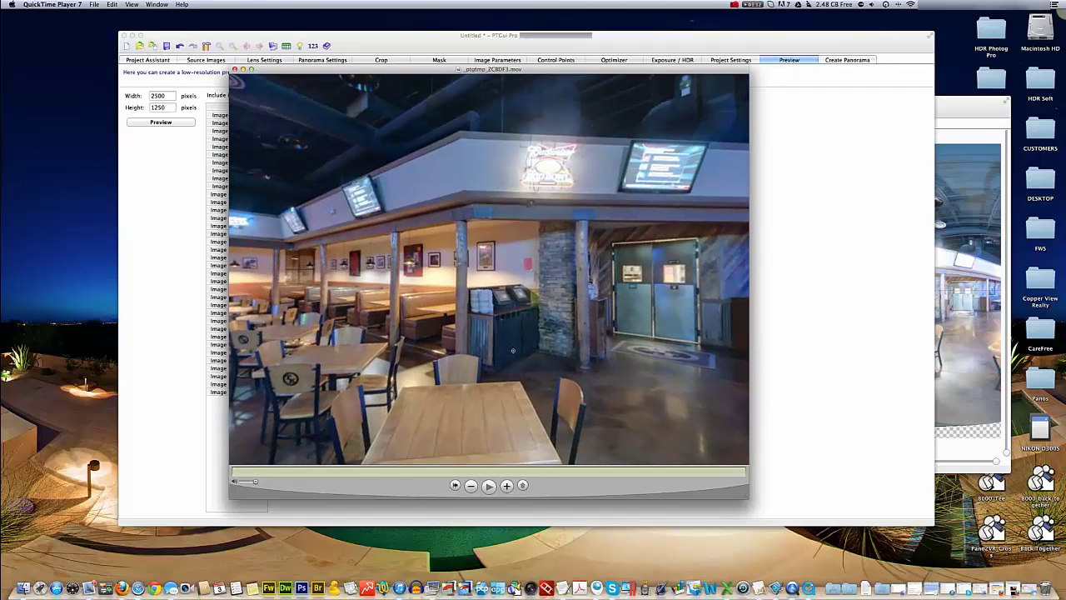
key("super+w")
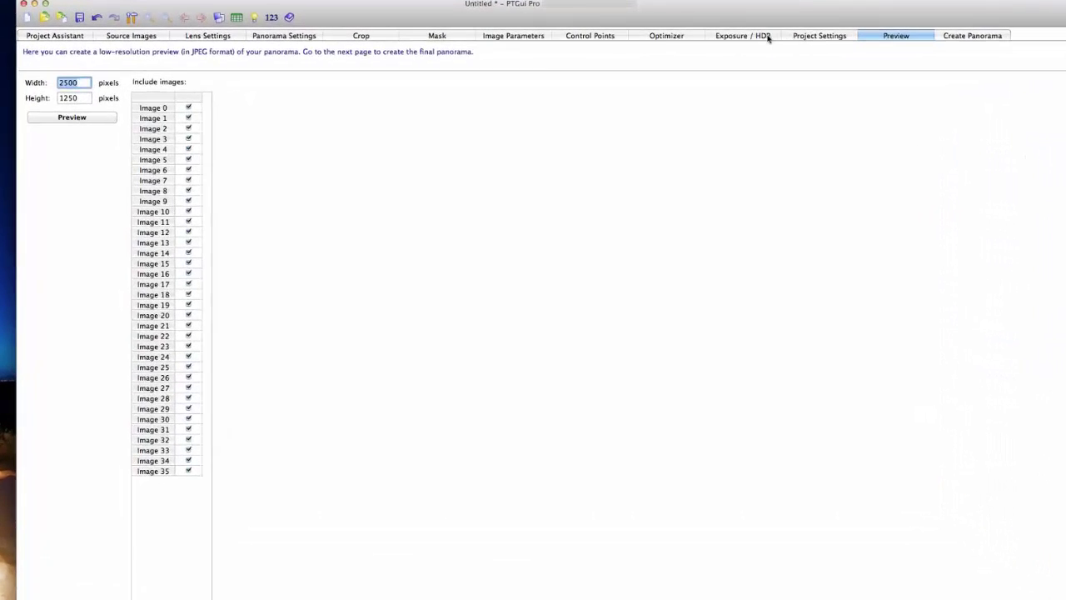
Optimize exposure correction on the Exposure / HDR tab, producing a vignetting curve that falls off at the edge.
left_click(691, 61)
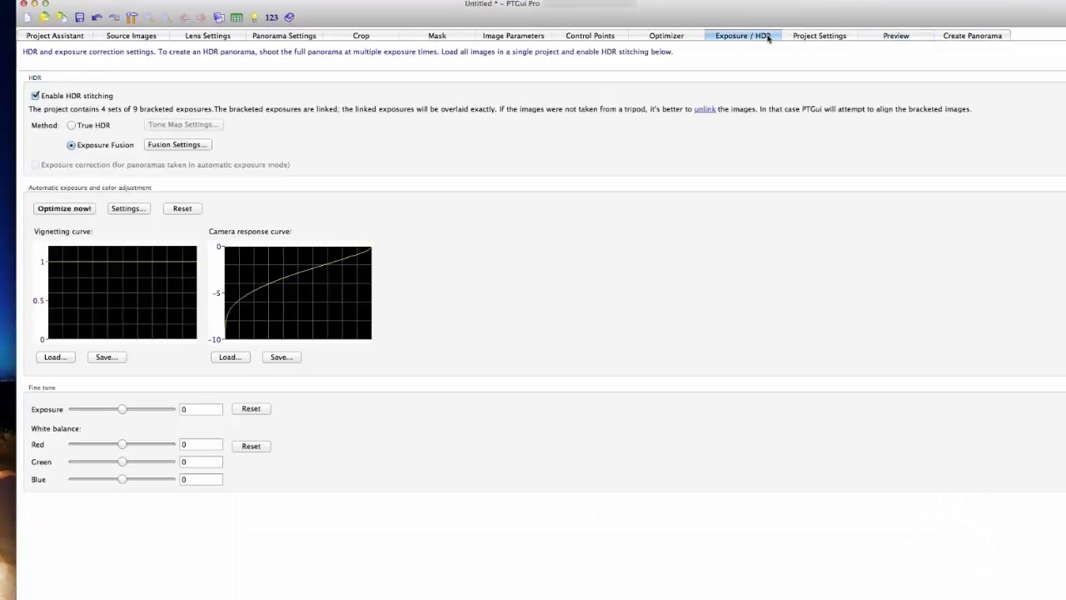
left_click(74, 212)
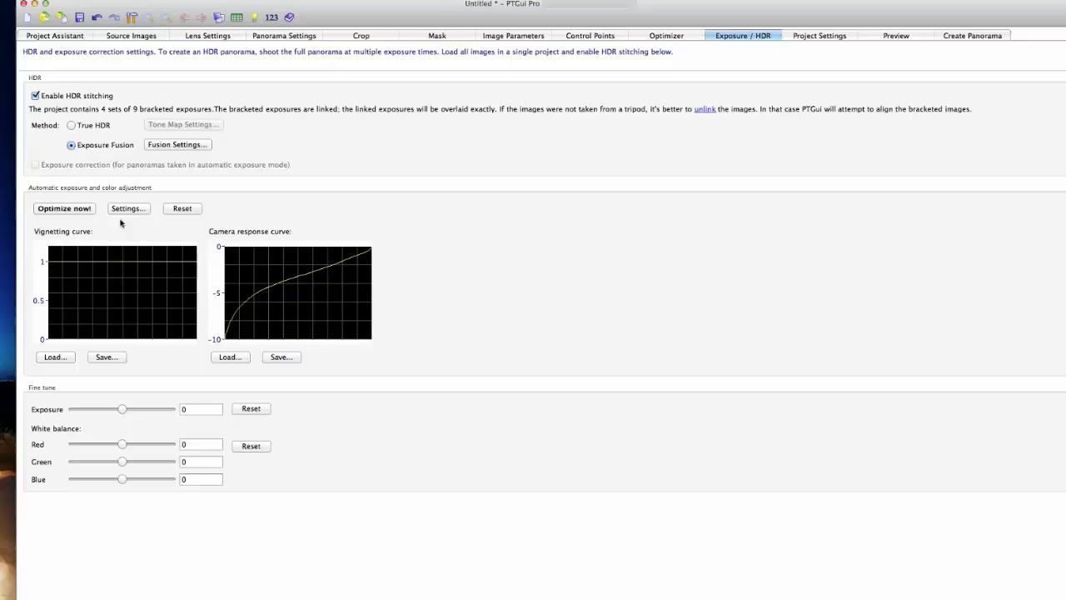
left_click(68, 213)
left_click(975, 37)
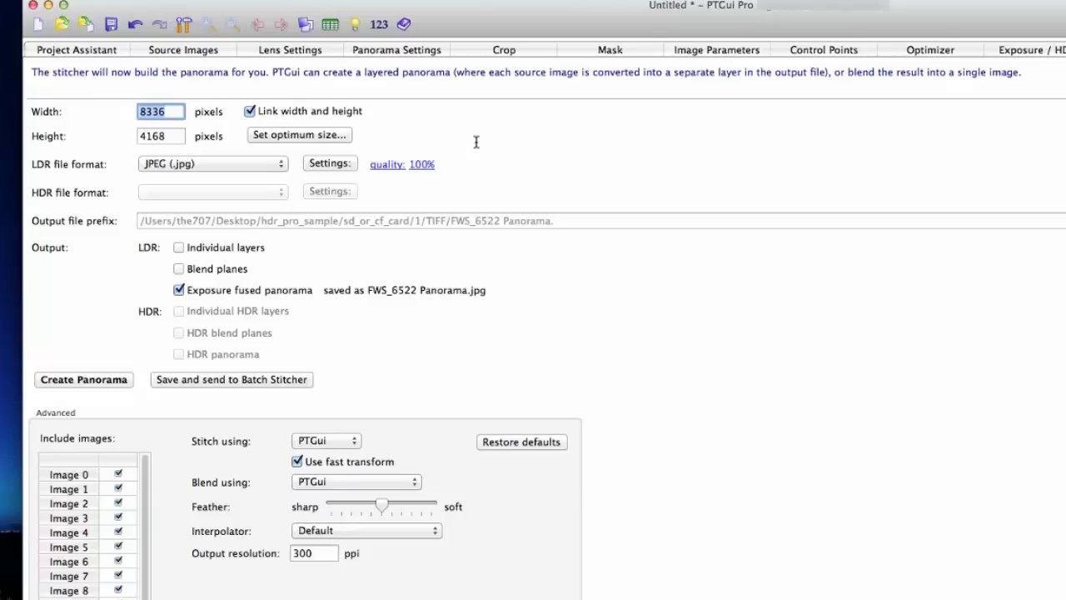
Set the output width to 8000 and the format to TIFF with compression None.
type("8000")
left_click(247, 169)
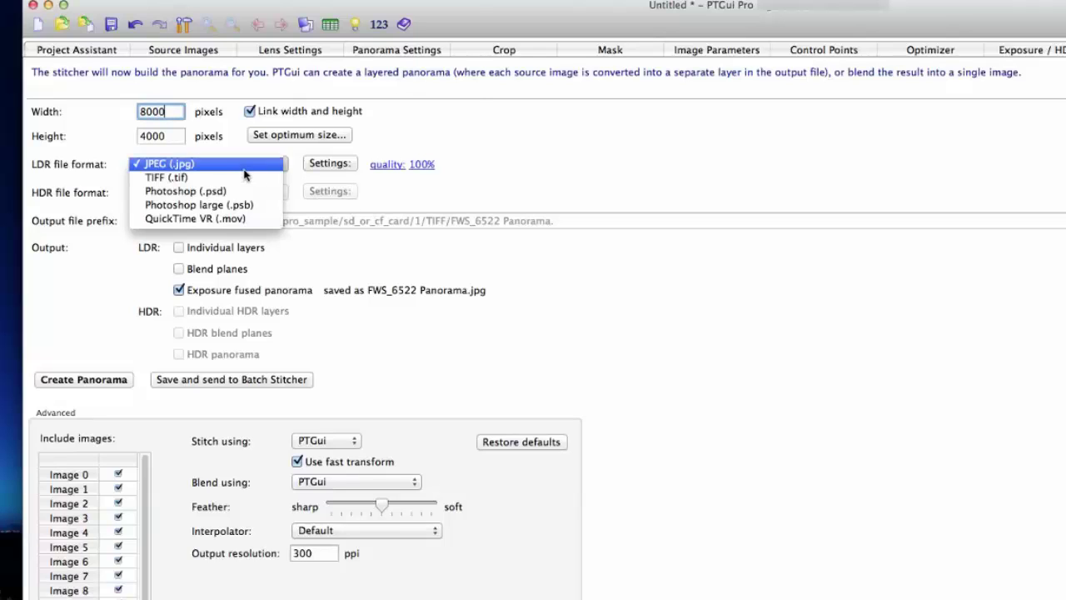
left_click(245, 177)
left_click(342, 166)
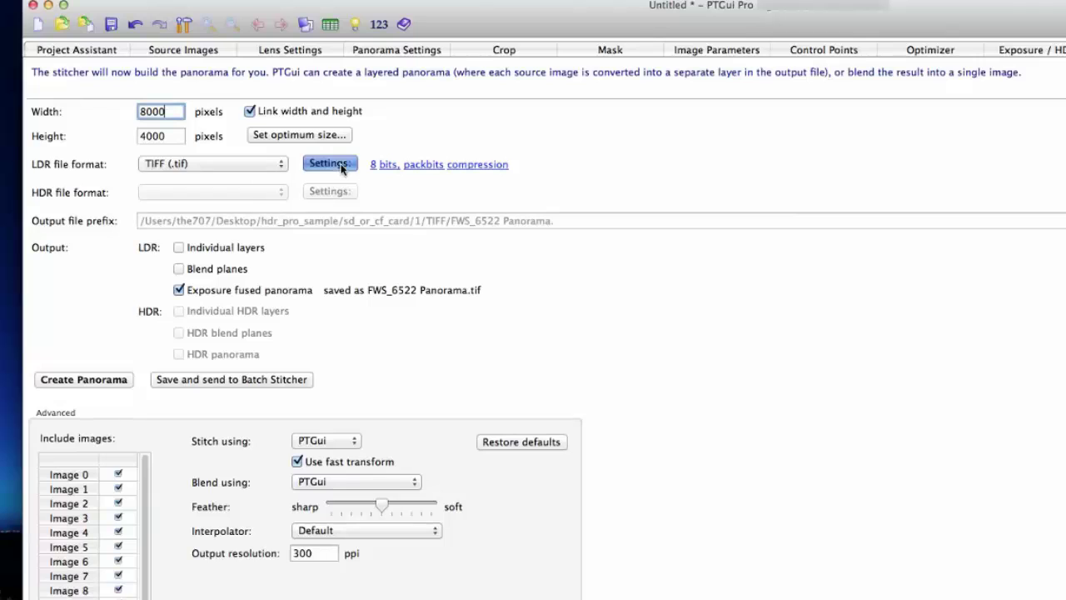
left_click(673, 244)
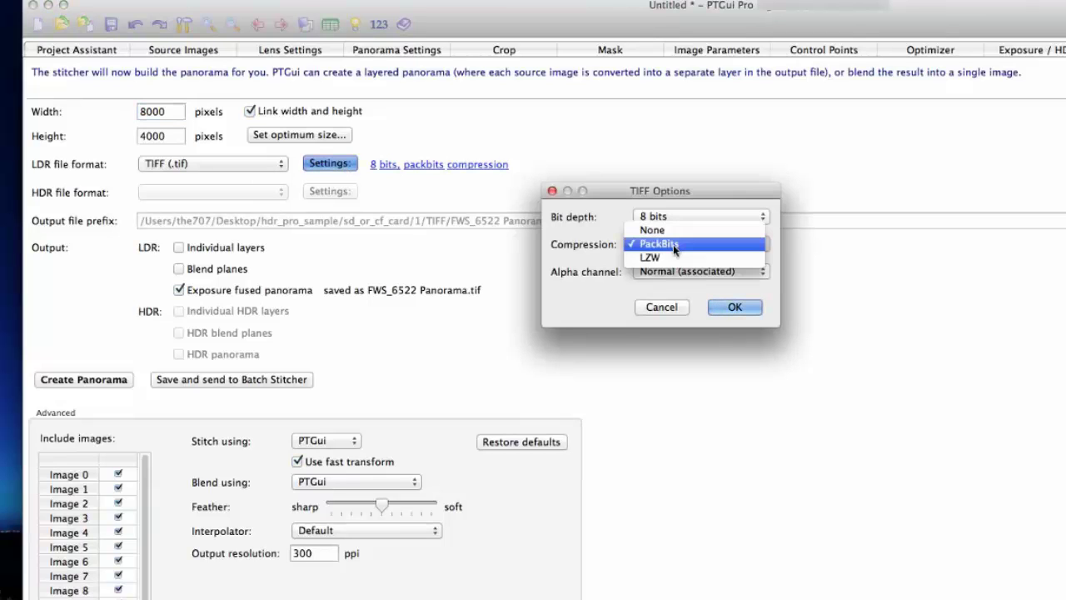
left_click(664, 230)
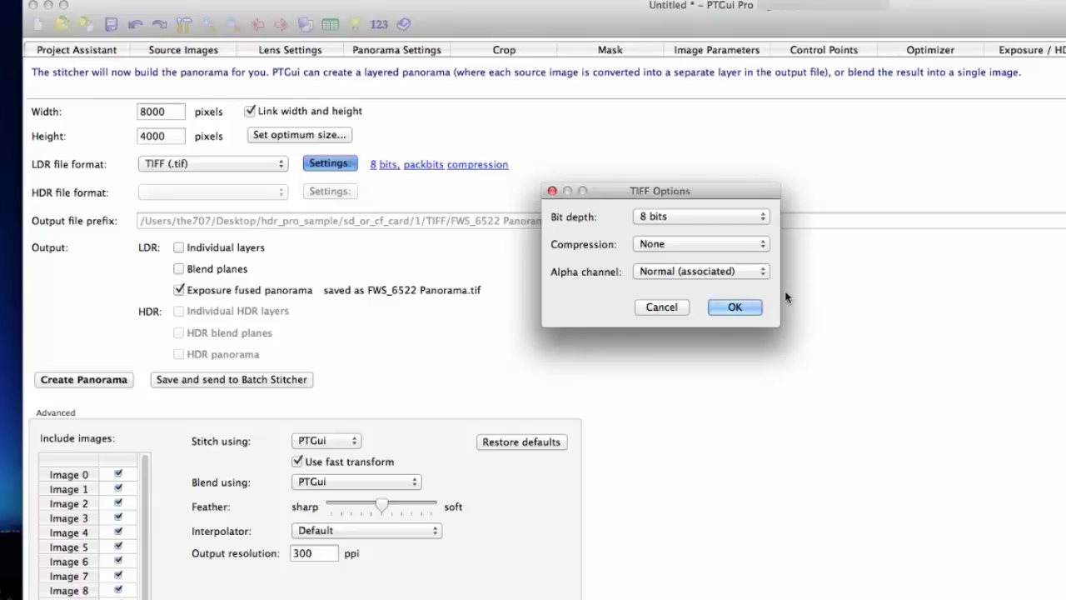
left_click(744, 308)
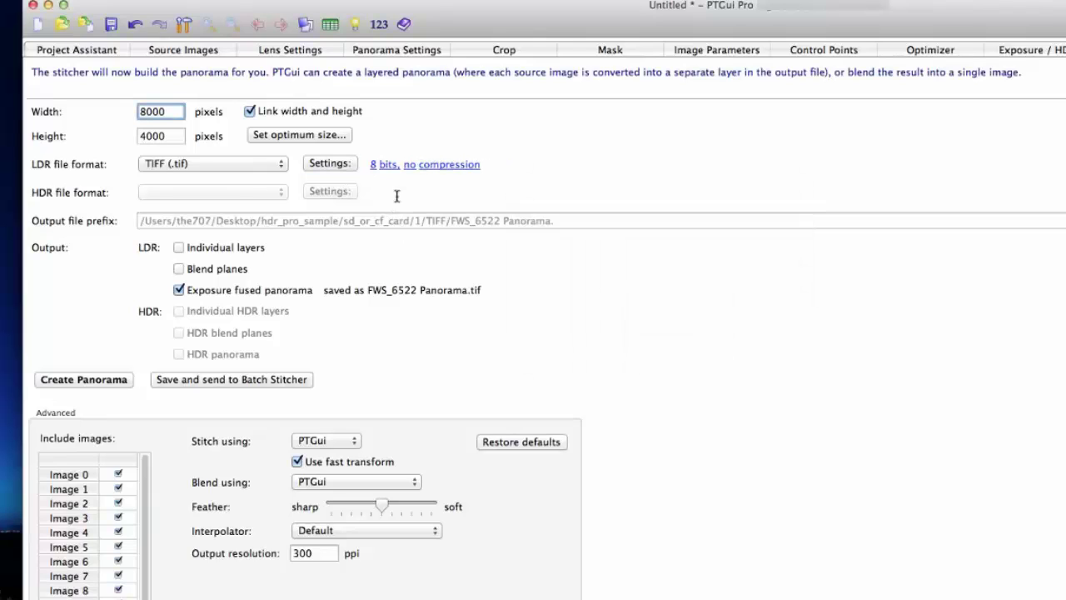
Keep the TIFF bit depth at 8 bits and enable blend planes output.
left_click(342, 164)
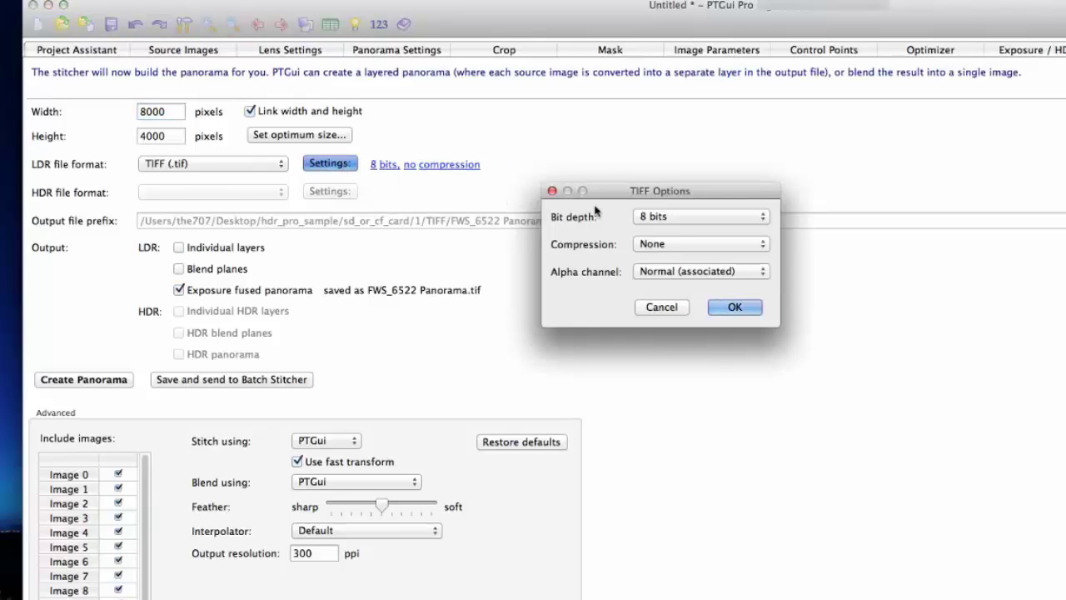
left_click(673, 216)
left_click(691, 266)
left_click(726, 313)
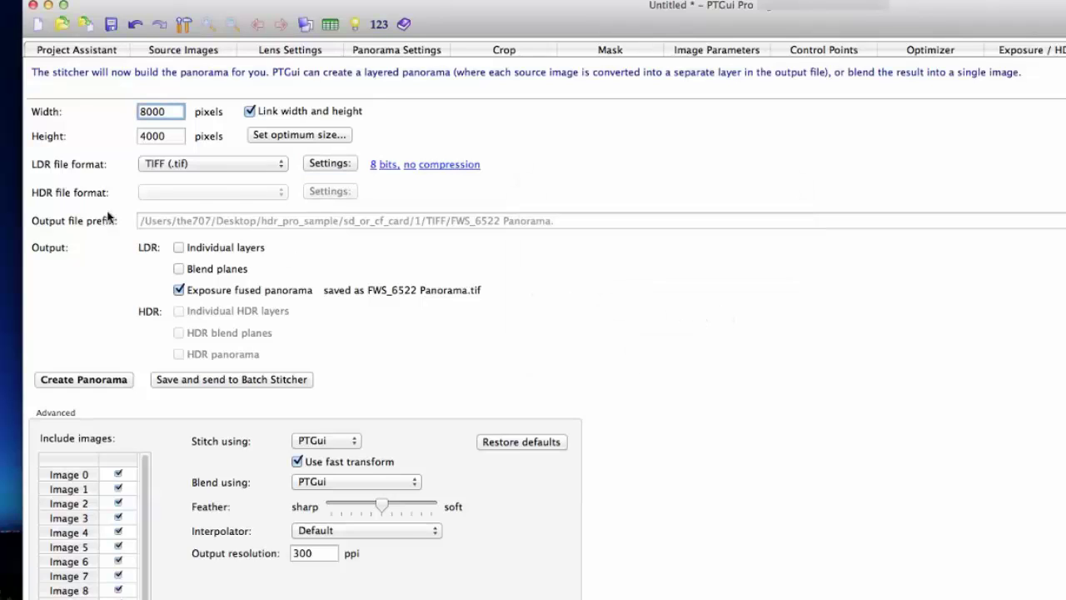
left_click(180, 269)
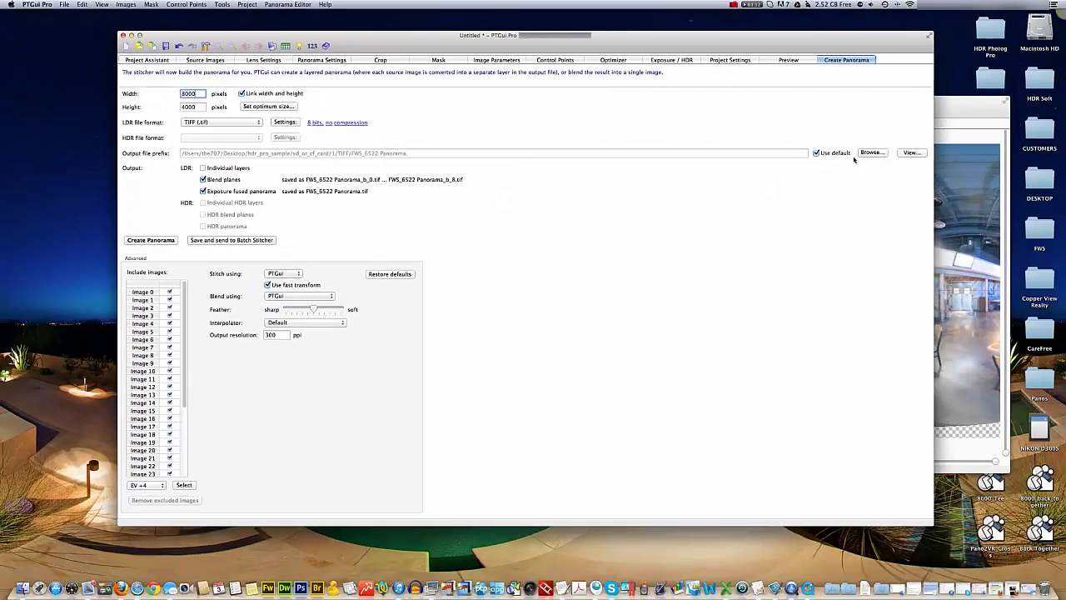
Save the output into a new 'stitched' folder inside folder 1, prefixed FWS_6522 Panorama.
left_click(869, 153)
left_click(543, 158)
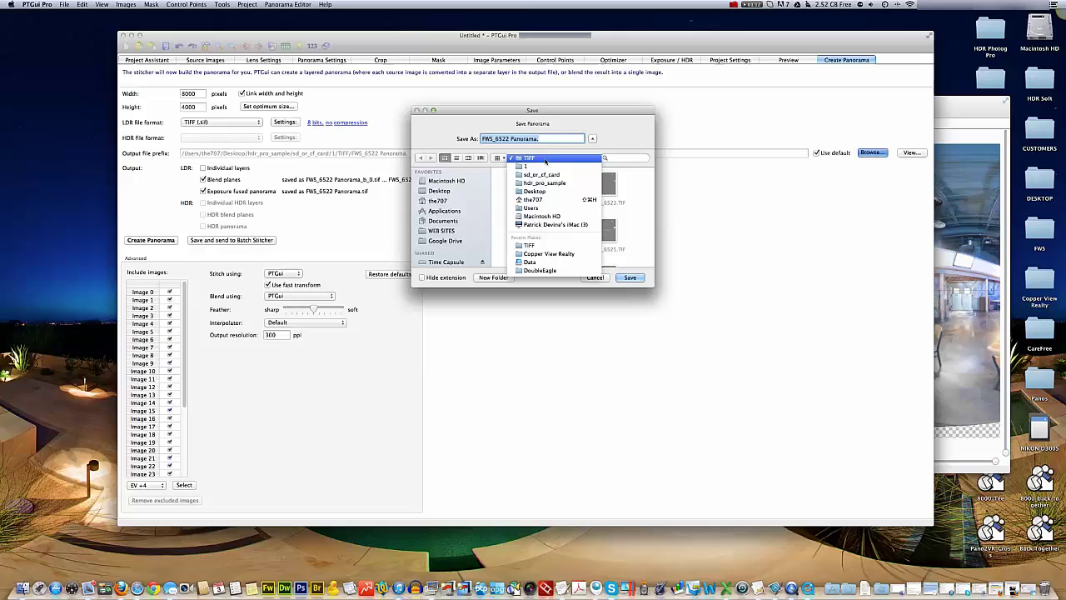
left_click(543, 166)
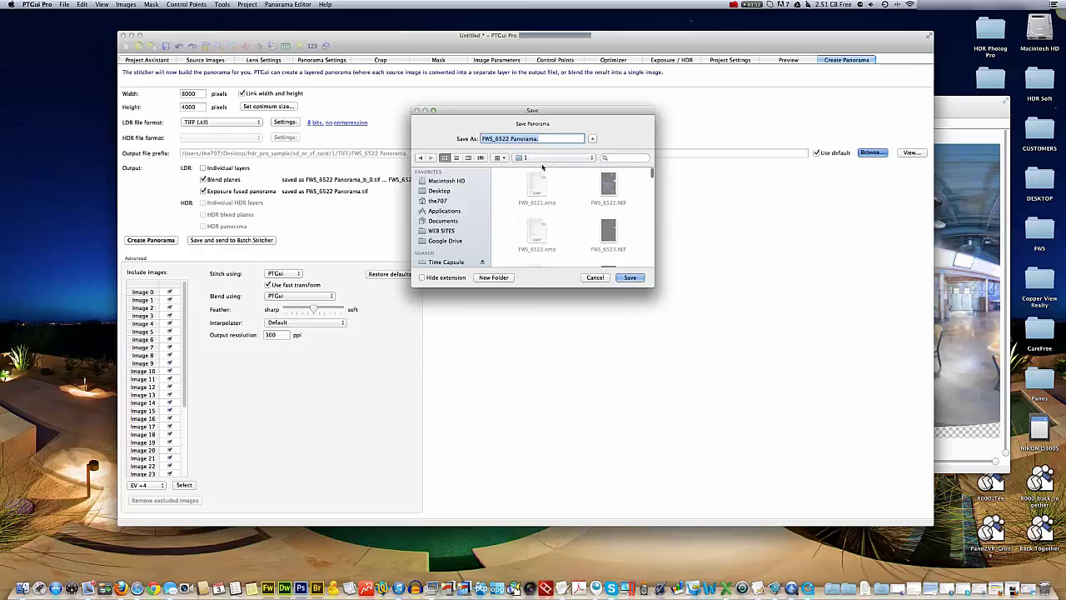
left_click(500, 277)
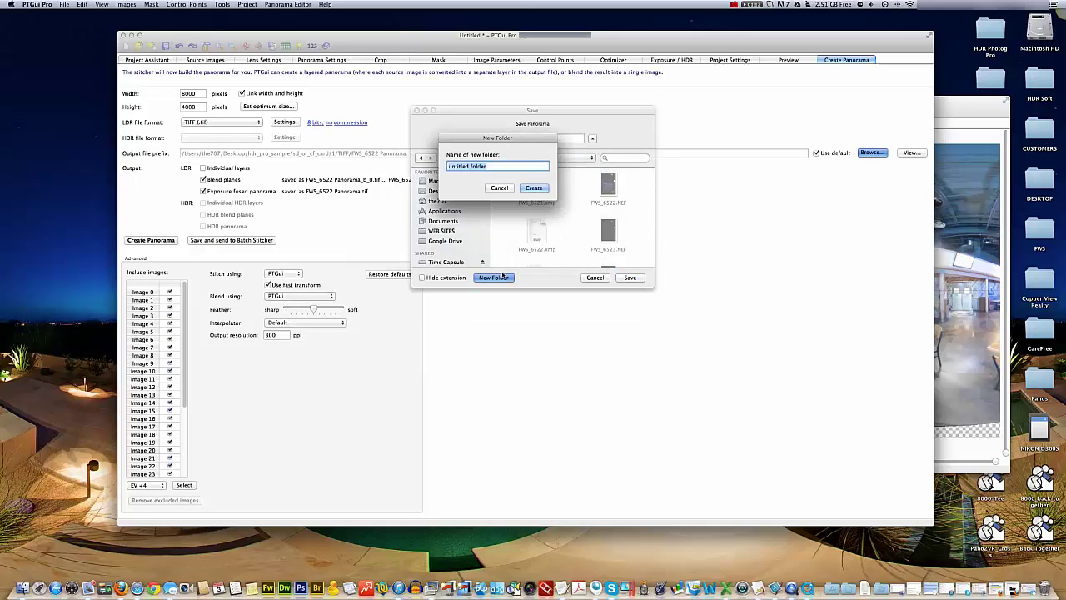
type("stitched")
left_click(534, 188)
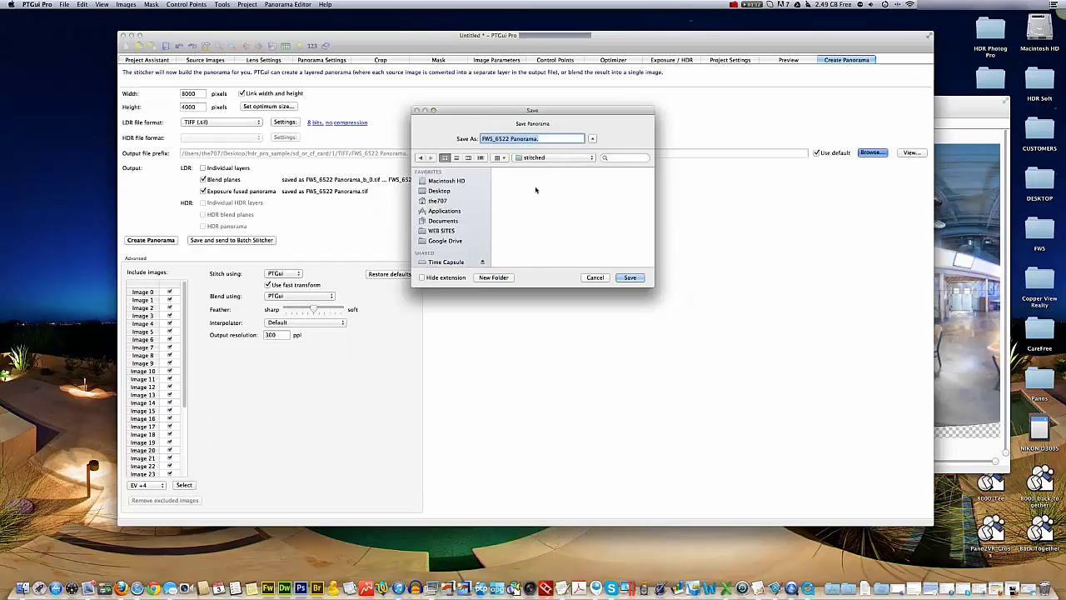
left_click(631, 278)
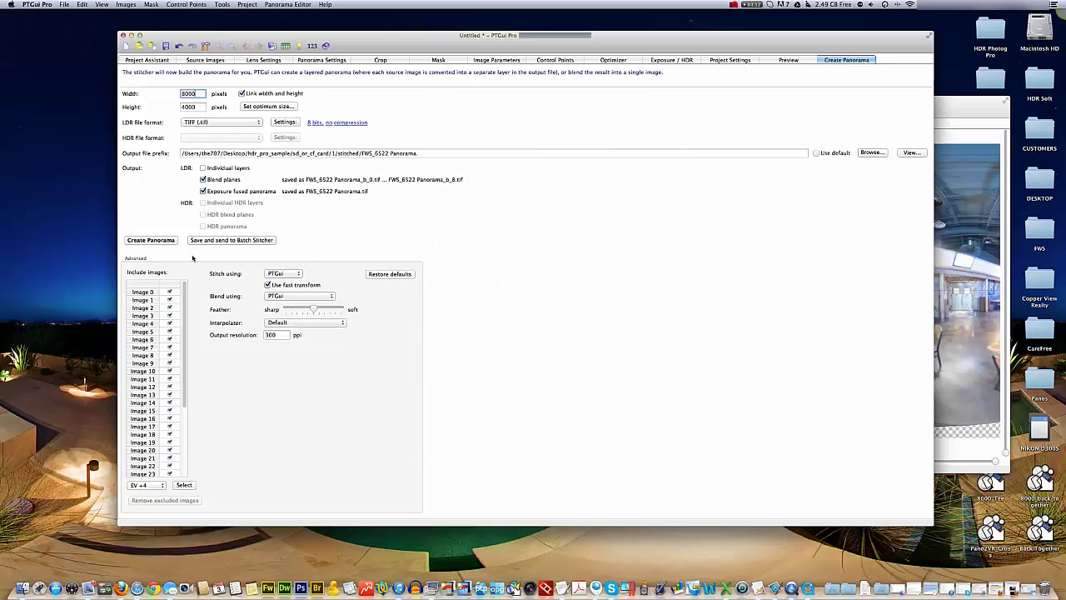
Stitch all 36 images into the 8000x4000 FWS_6522 Panorama TIFF with blend planes, freeing memory along the way.
left_click(146, 240)
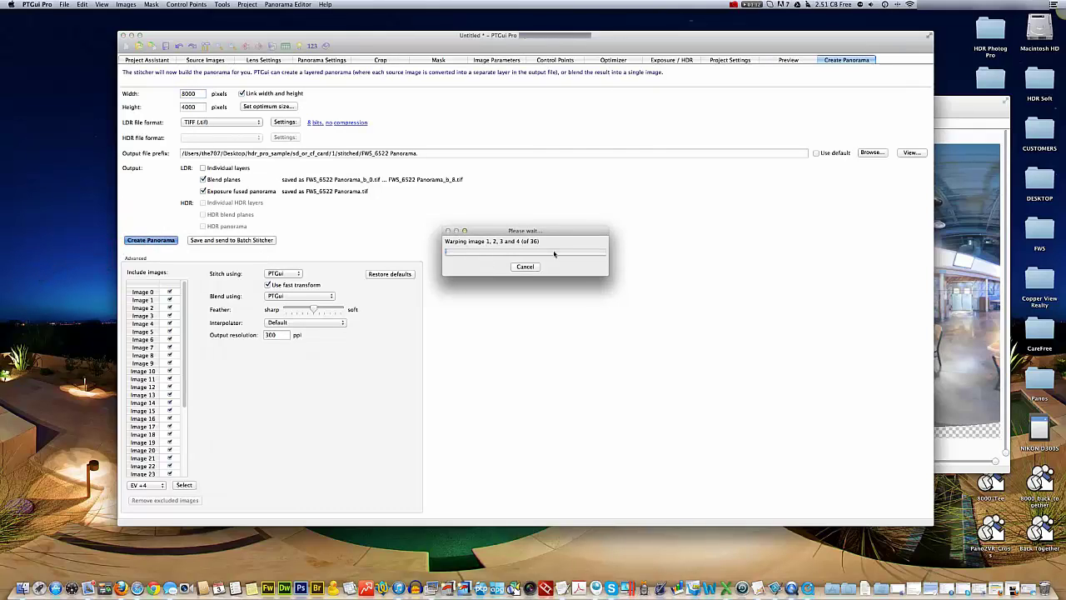
left_click(750, 4)
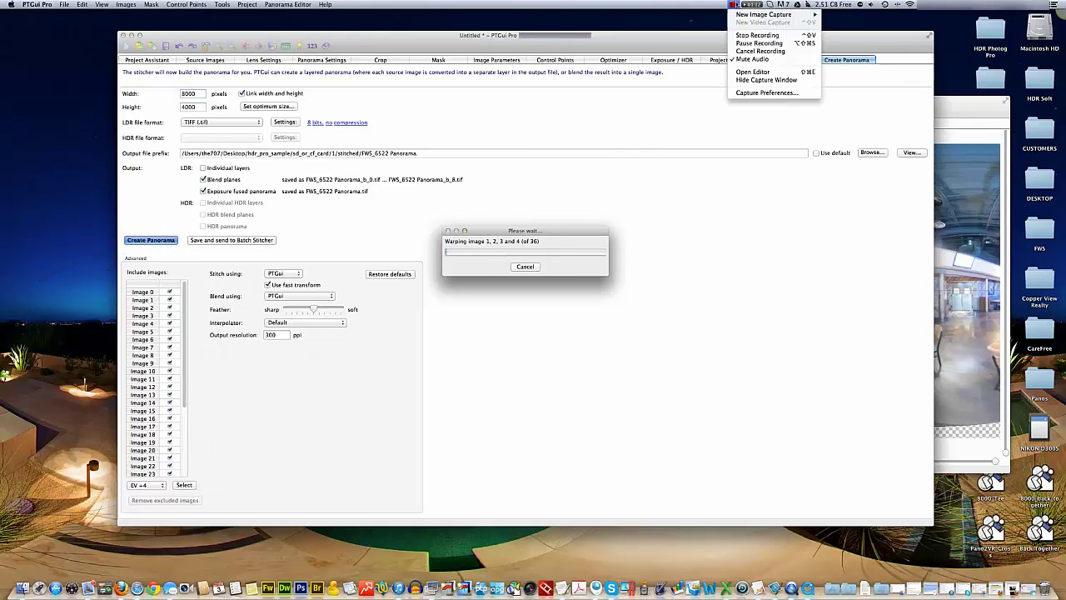
left_click(740, 43)
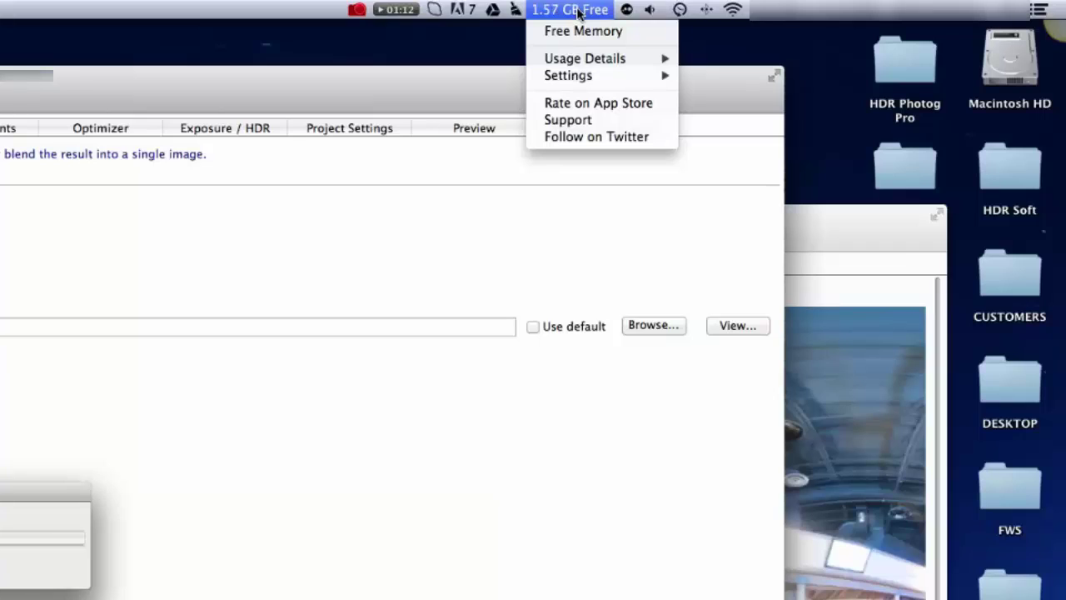
left_click(576, 11)
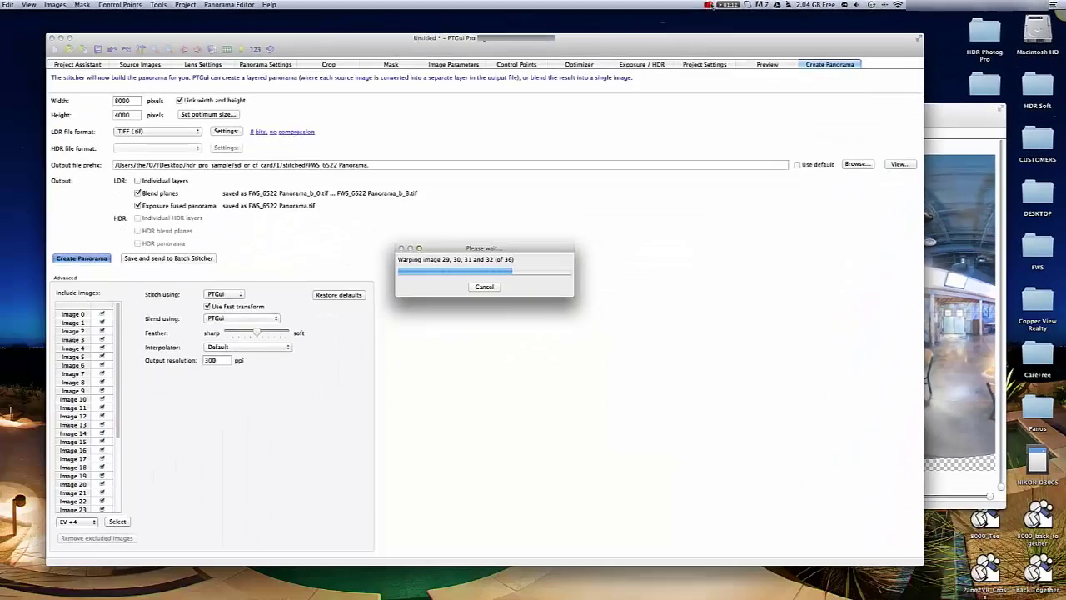
left_click(358, 9)
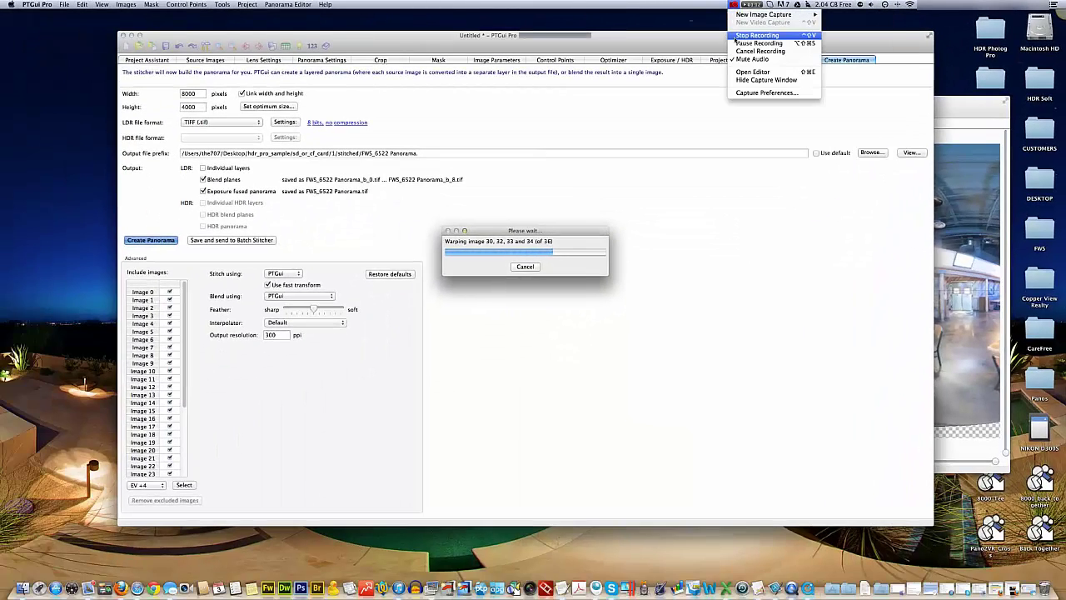
left_click(738, 44)
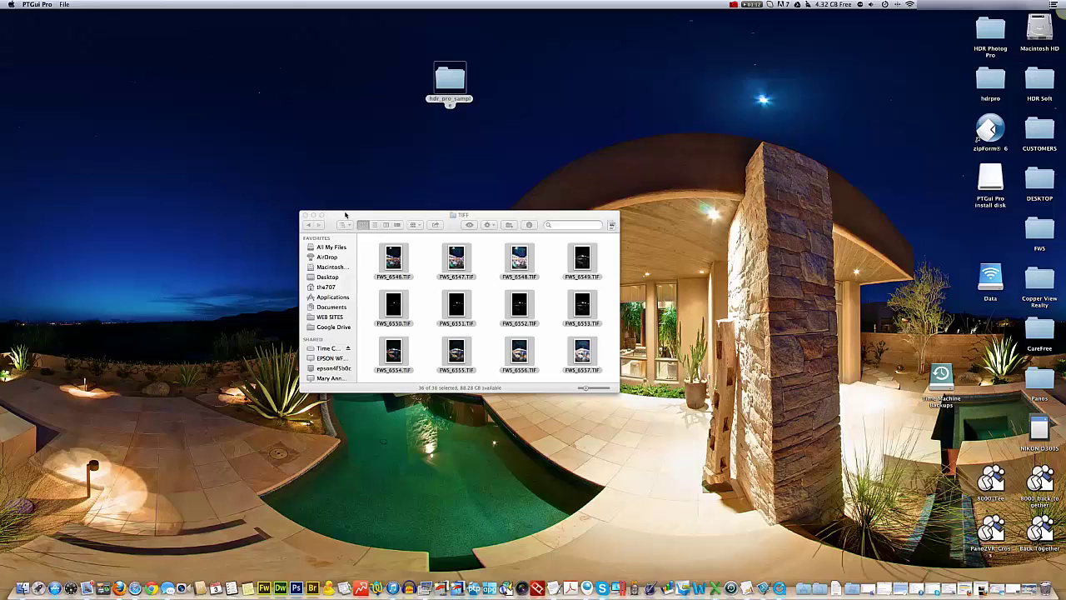
Go back to folder 1 in Finder and open the stitched folder to view the FWS_6522 Panorama TIFFs.
left_click(347, 215)
left_click(307, 224)
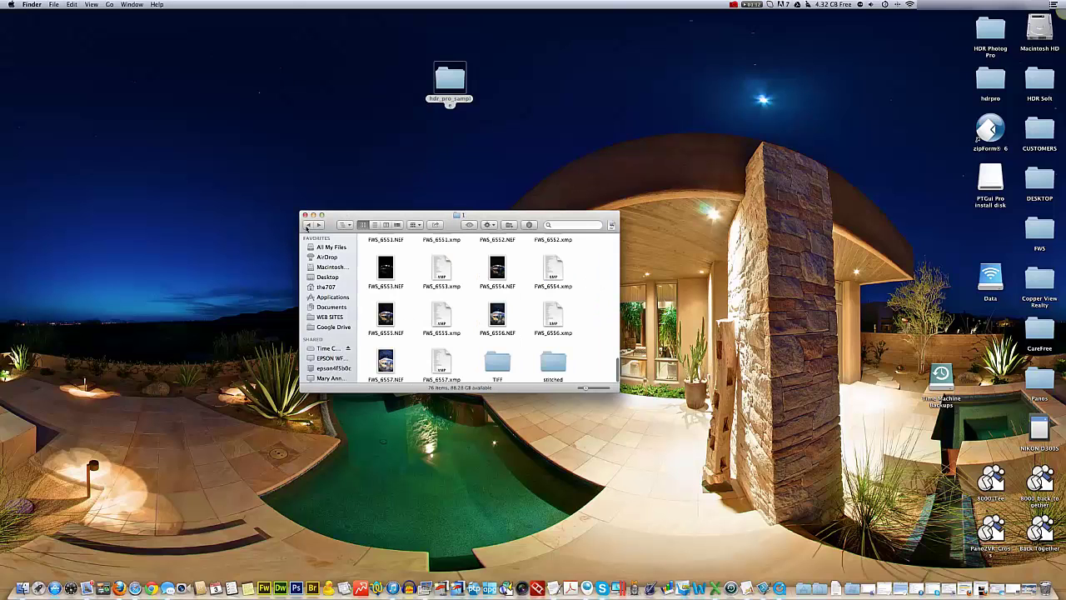
left_click(558, 371)
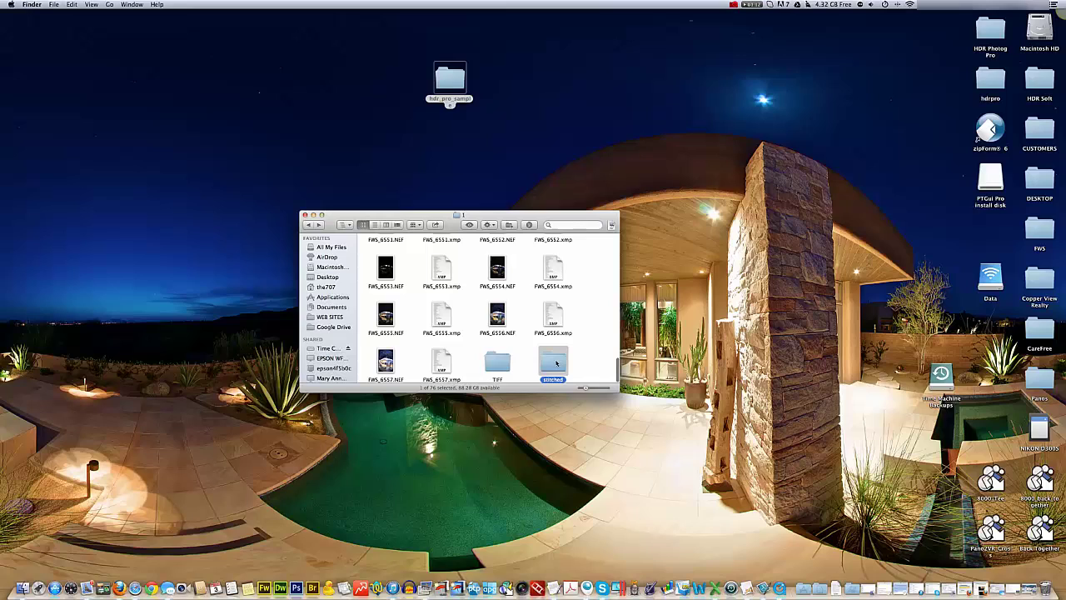
double_click(558, 370)
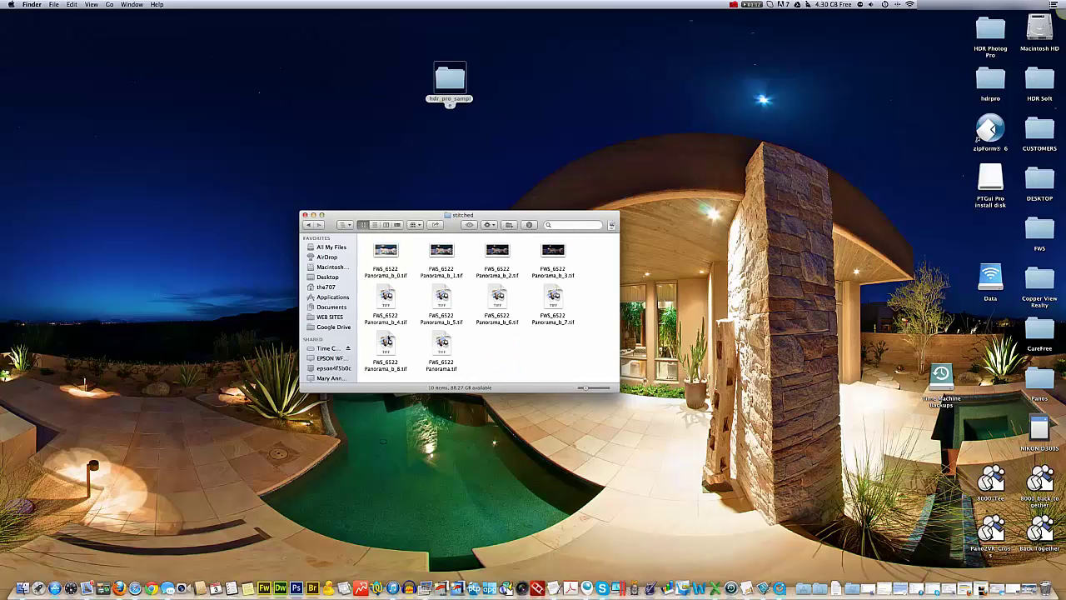
left_click_drag(585, 217, 532, 205)
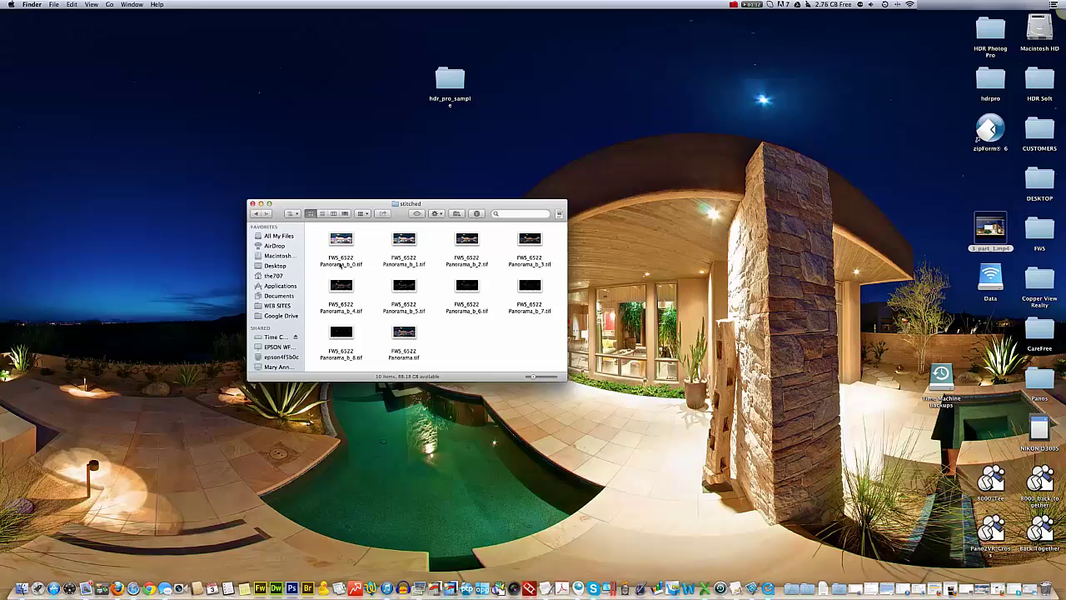
left_click(343, 240)
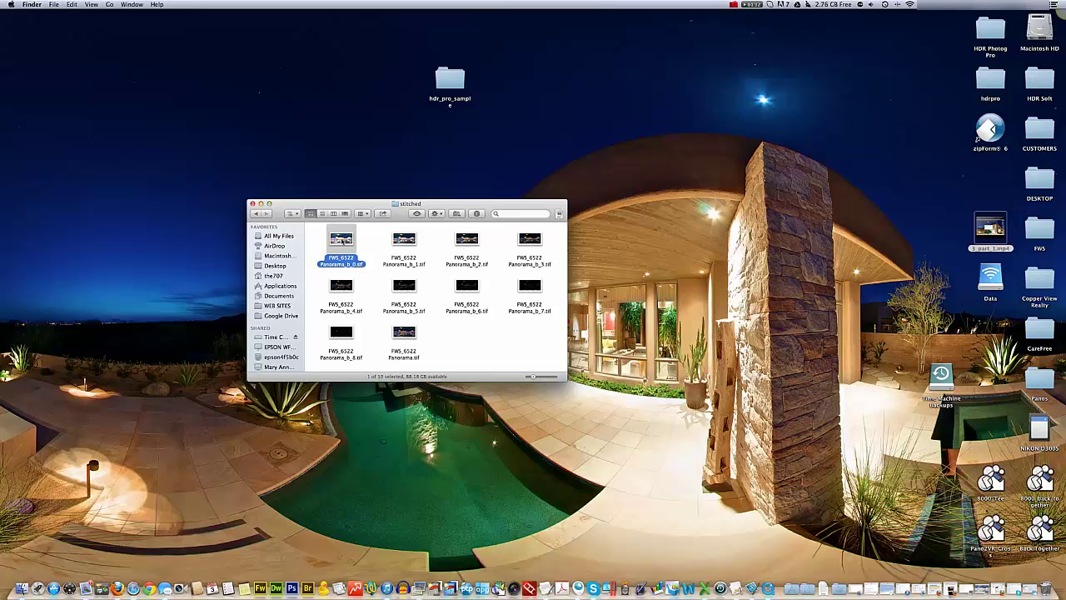
key("space")
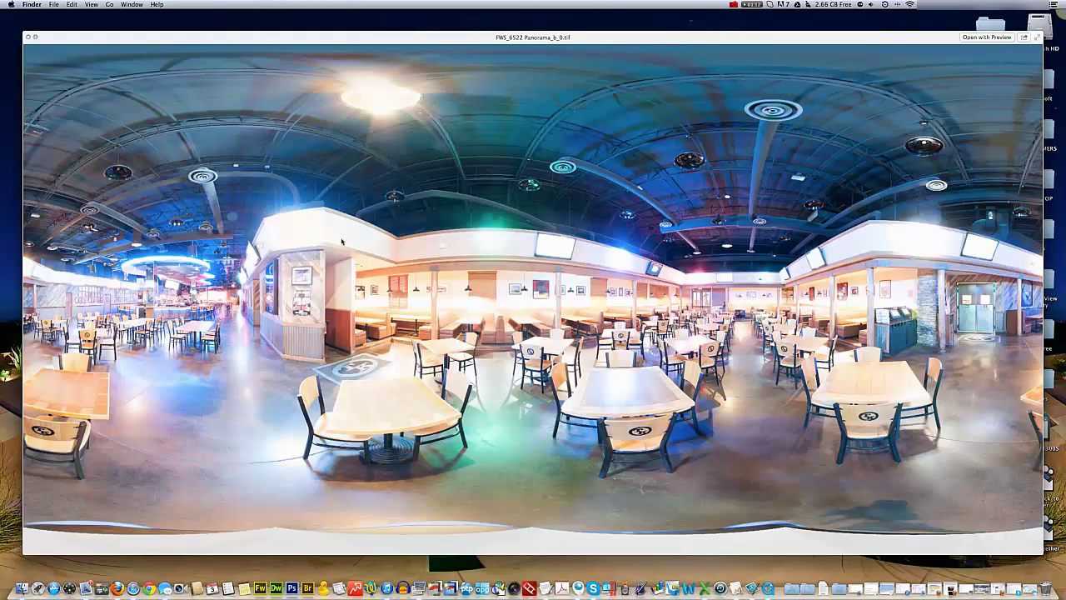
key("space")
left_click(405, 241)
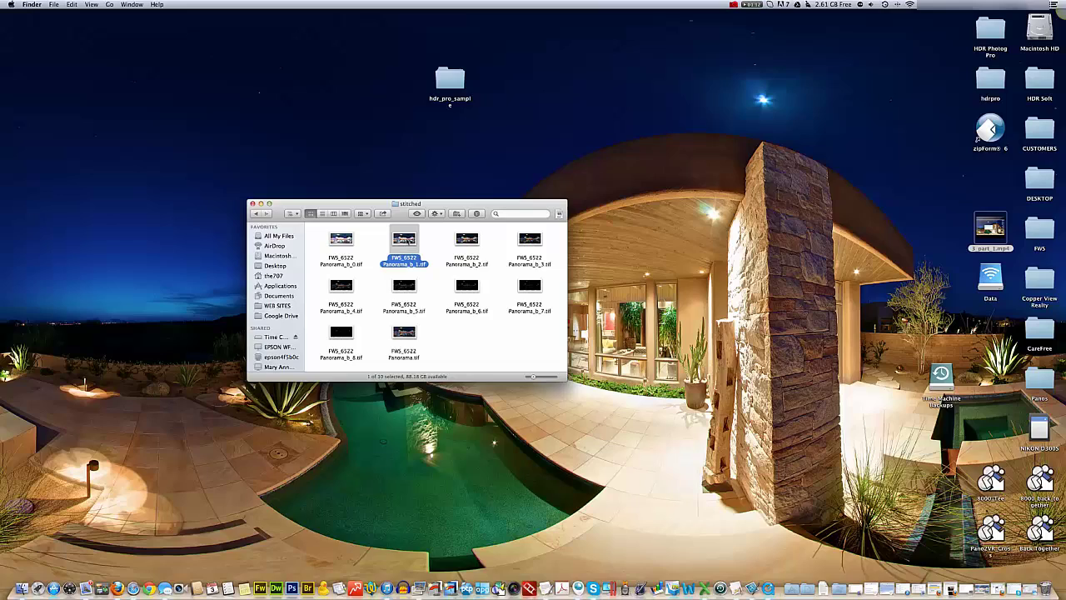
key("space")
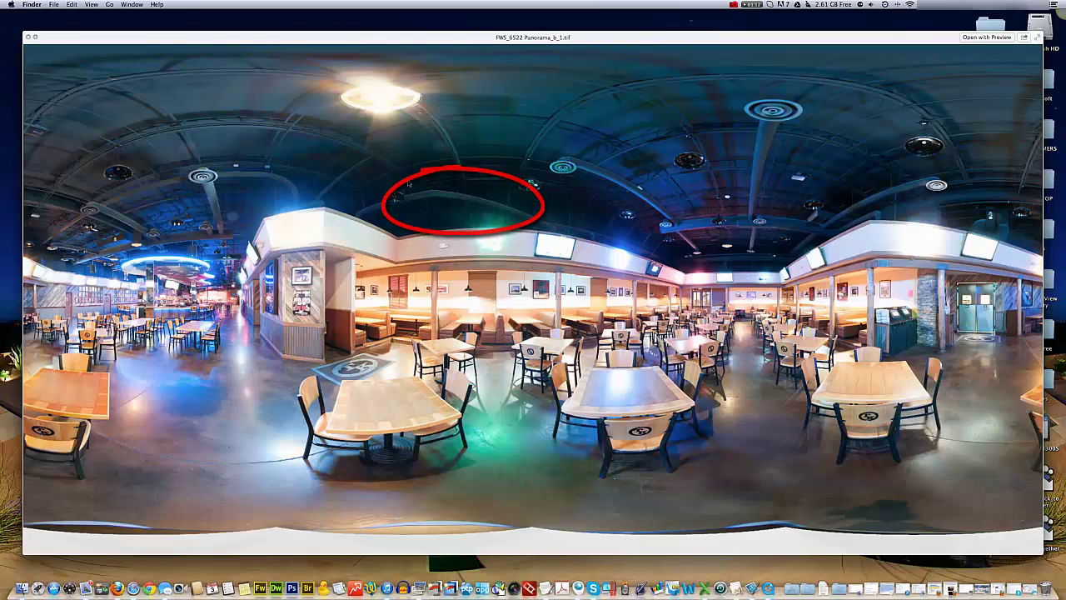
key("space")
left_click(468, 240)
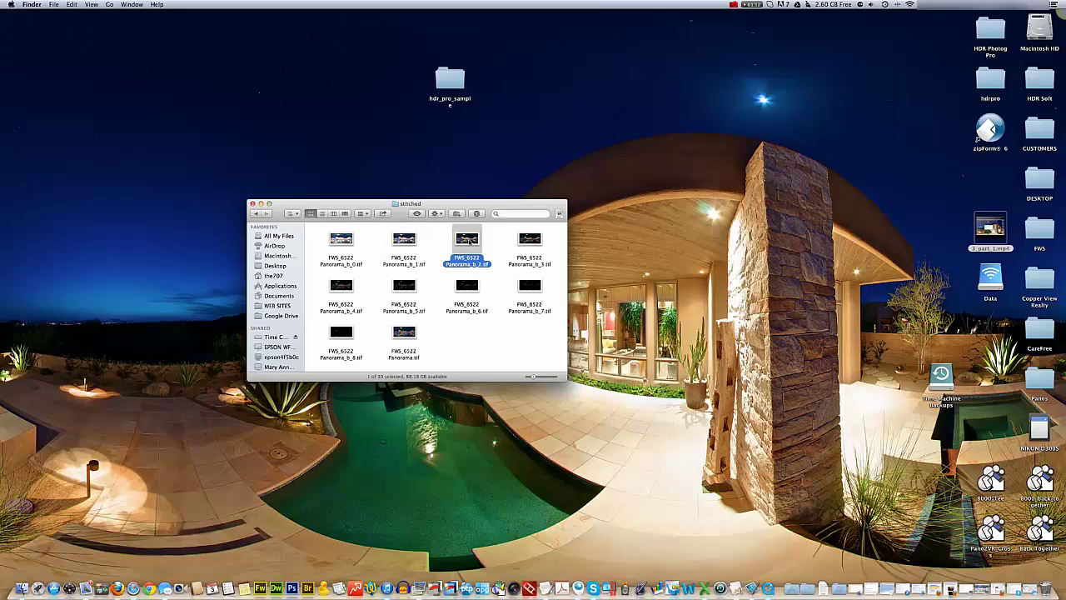
key("space")
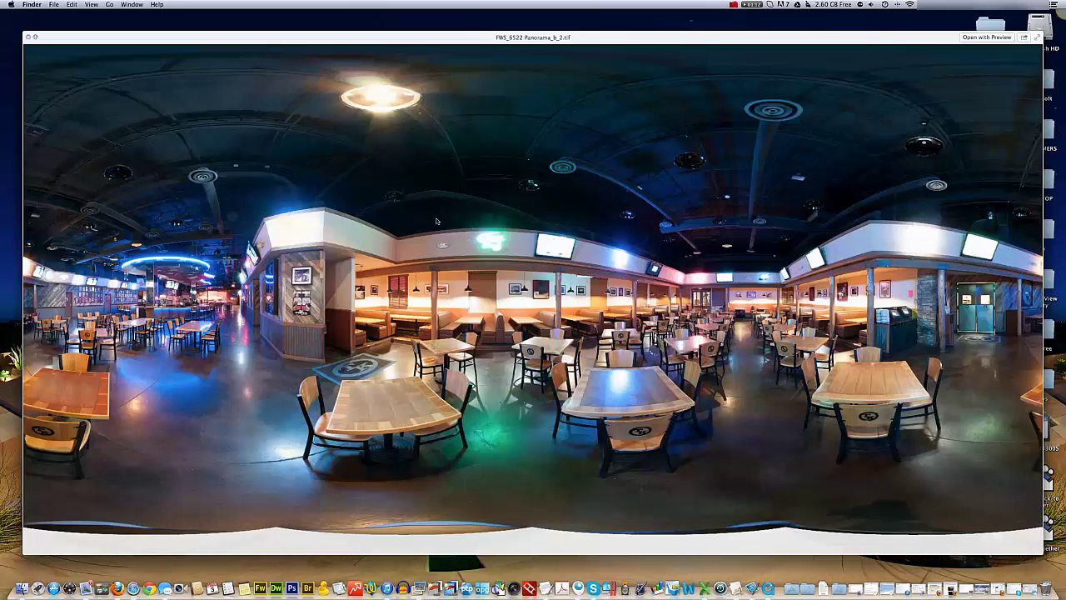
key("space")
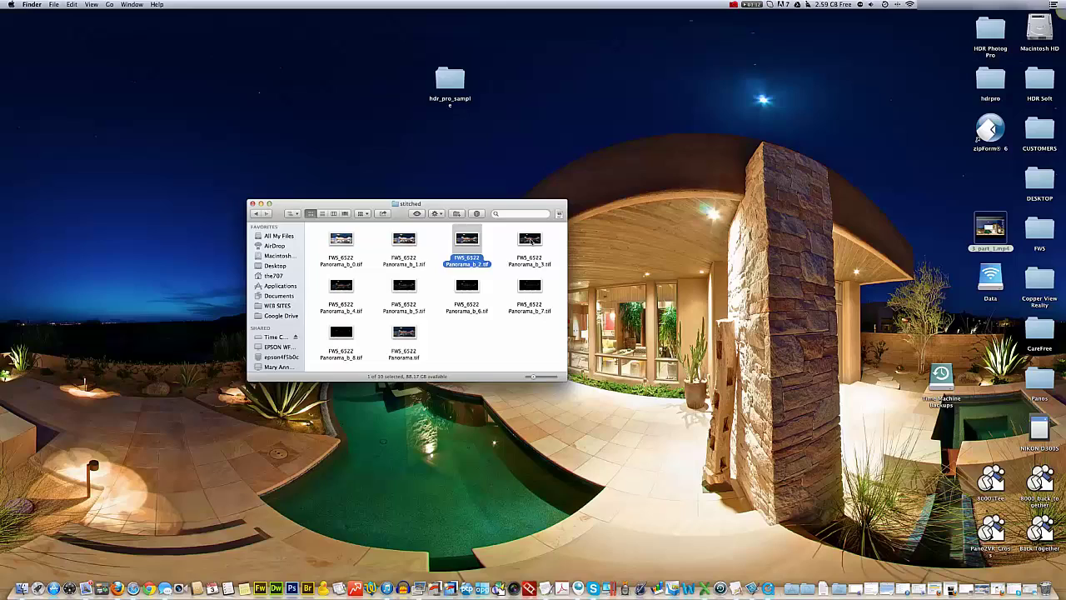
left_click(529, 240)
key("space")
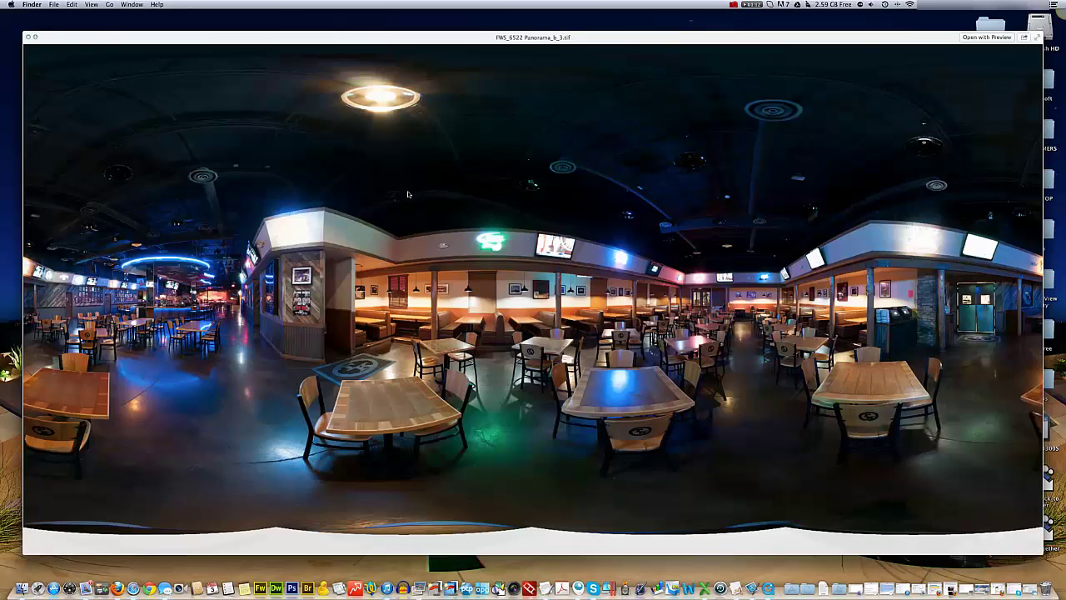
key("space")
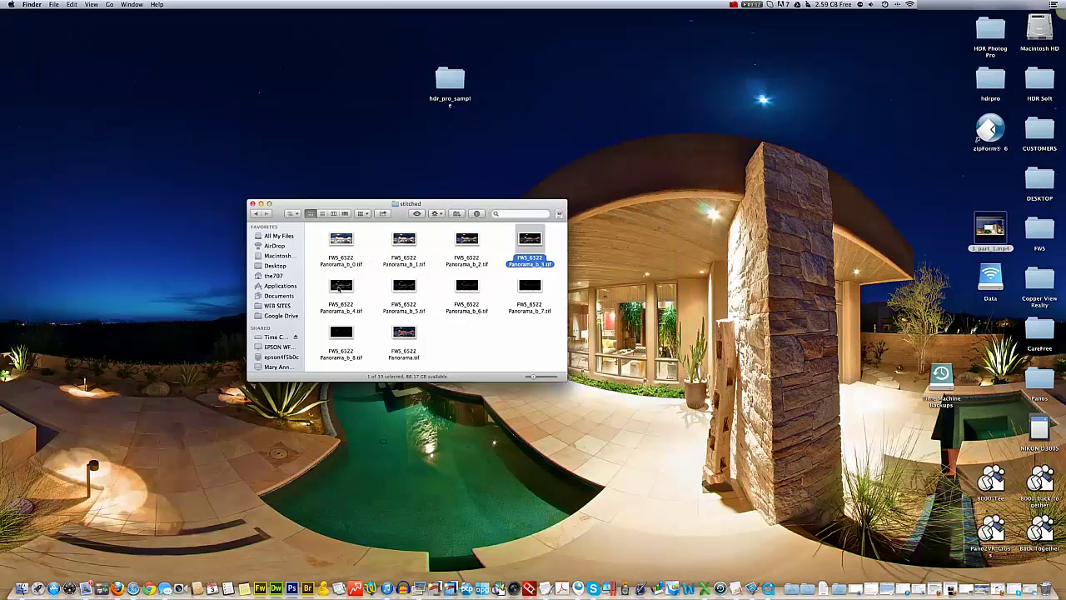
left_click(340, 288)
key("space")
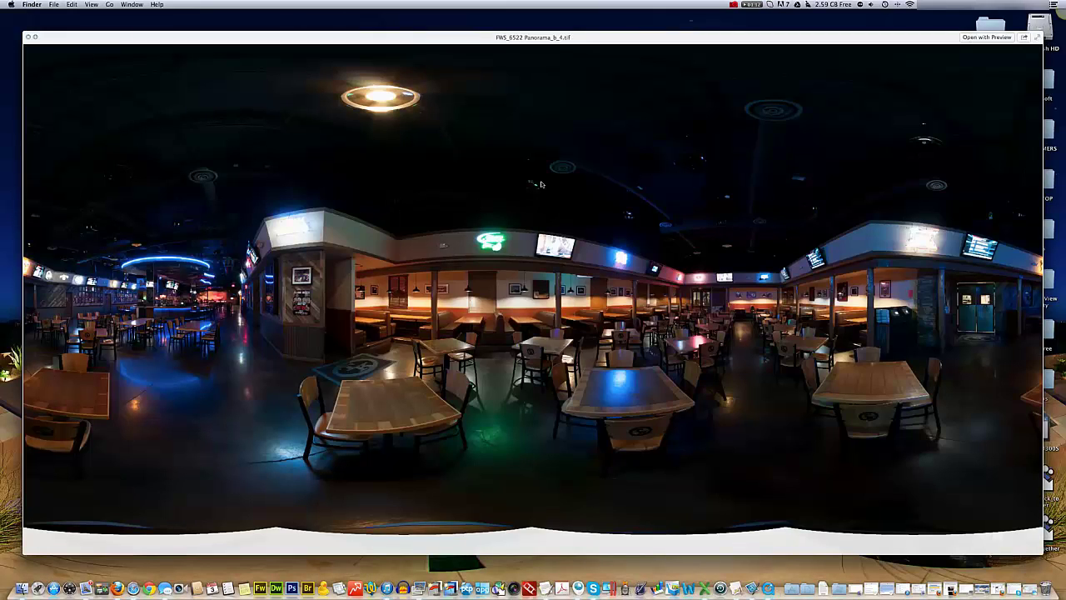
key("space")
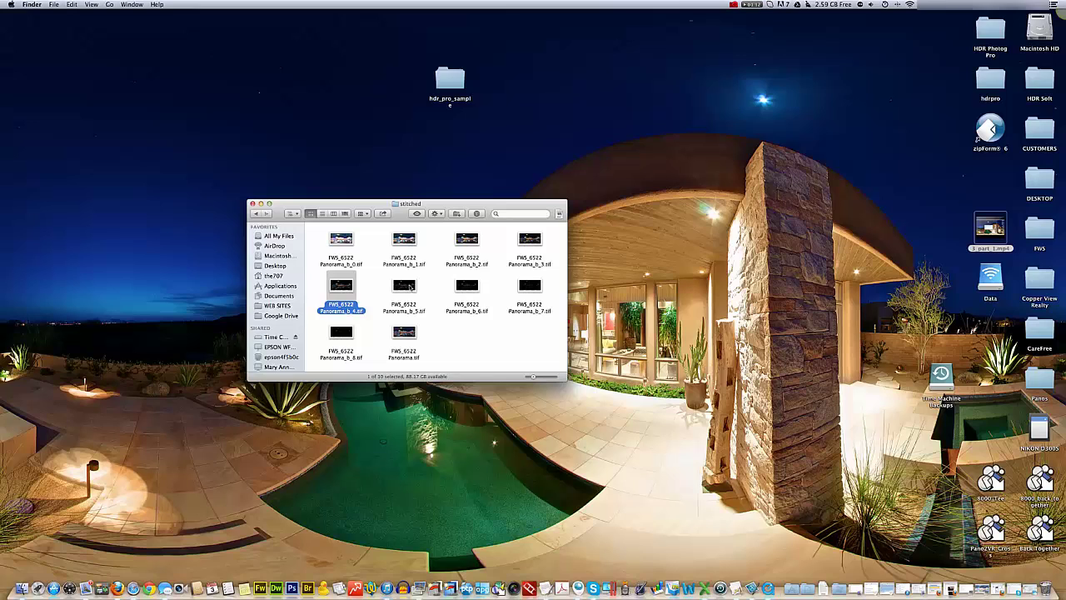
left_click(404, 286)
key("space")
key("space")
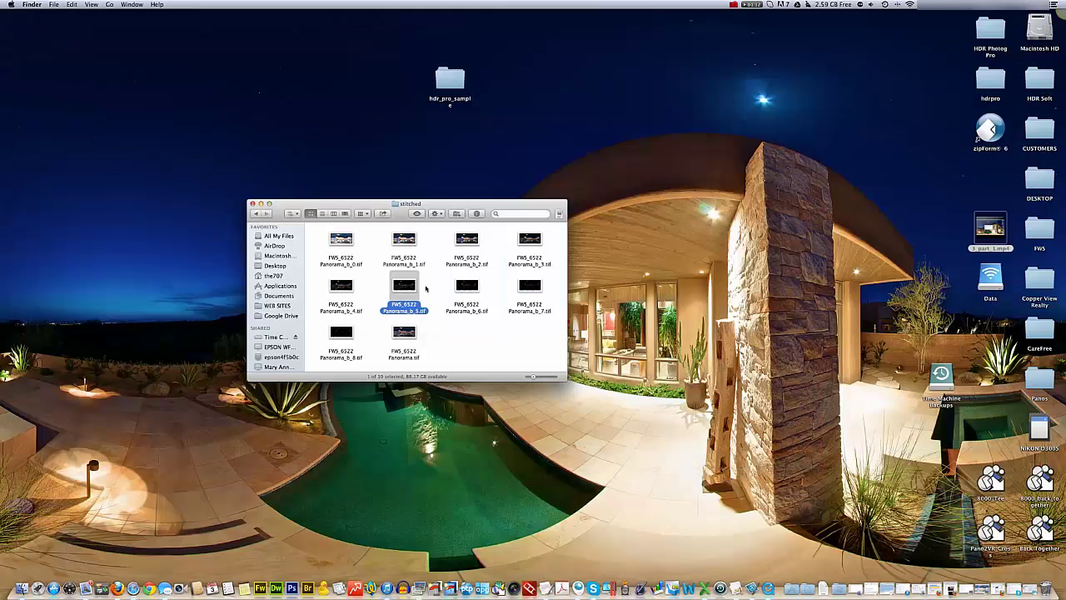
left_click(342, 335)
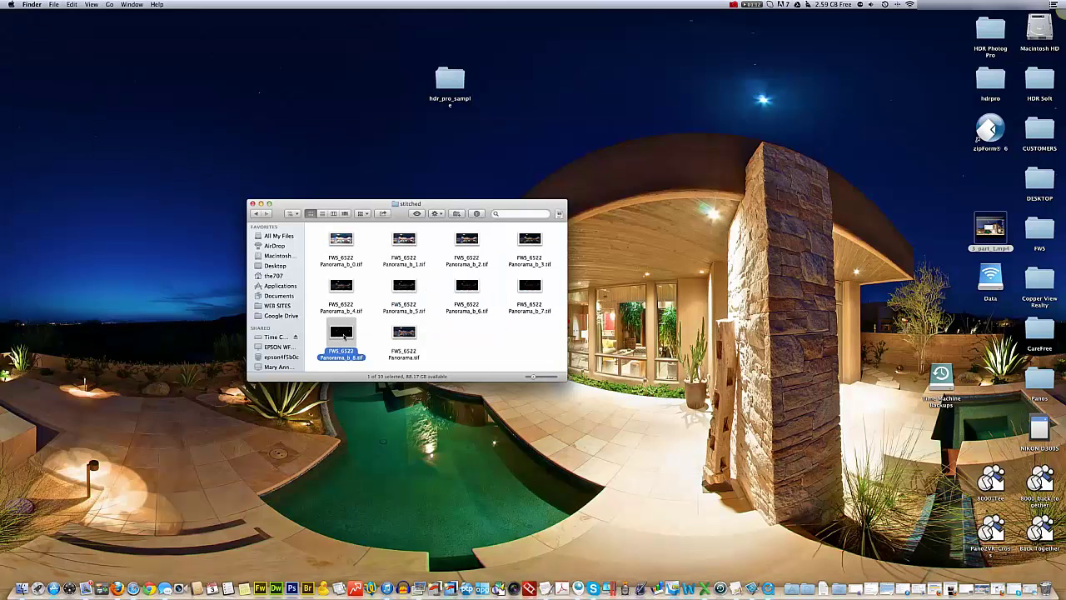
key("space")
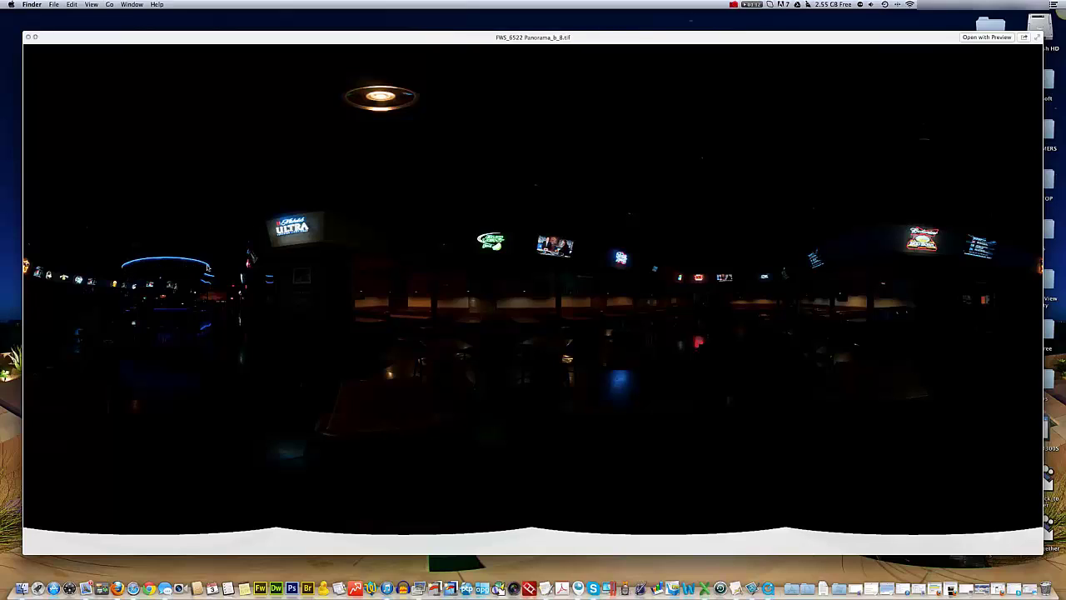
key("space")
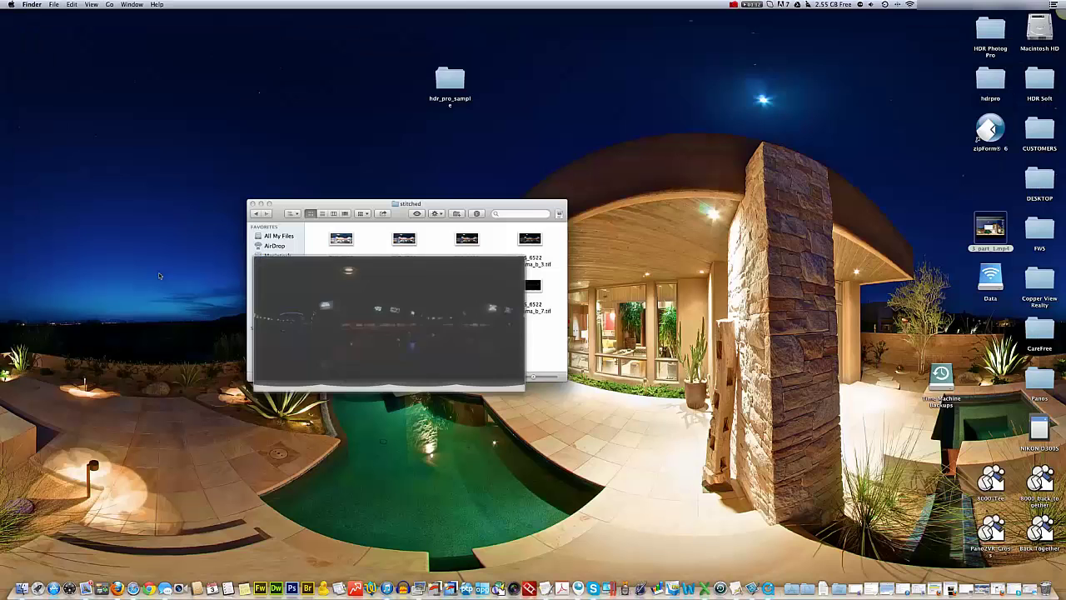
left_click(465, 338)
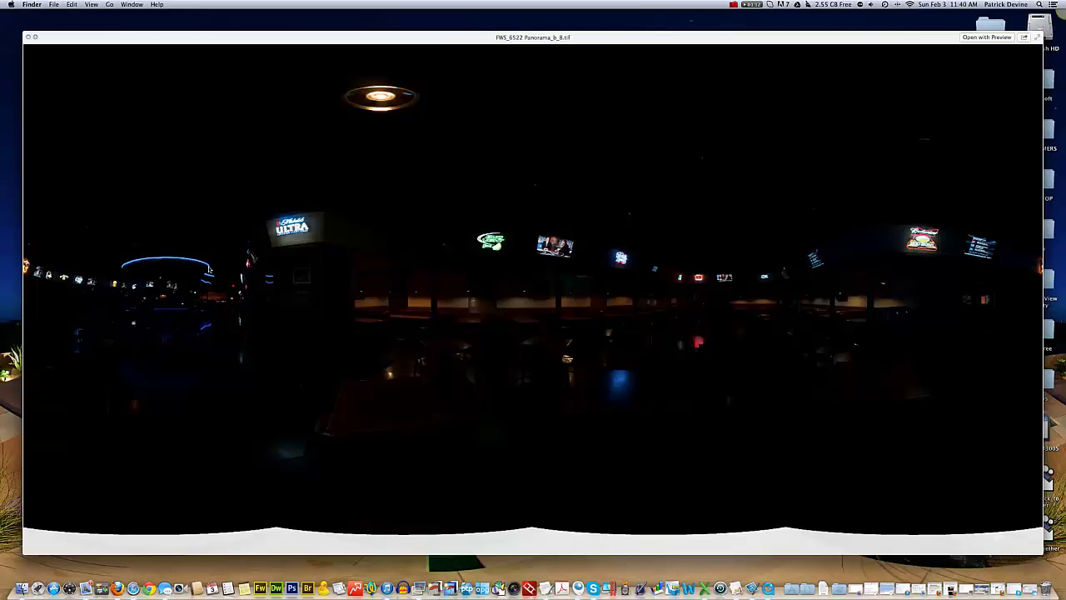
key("space")
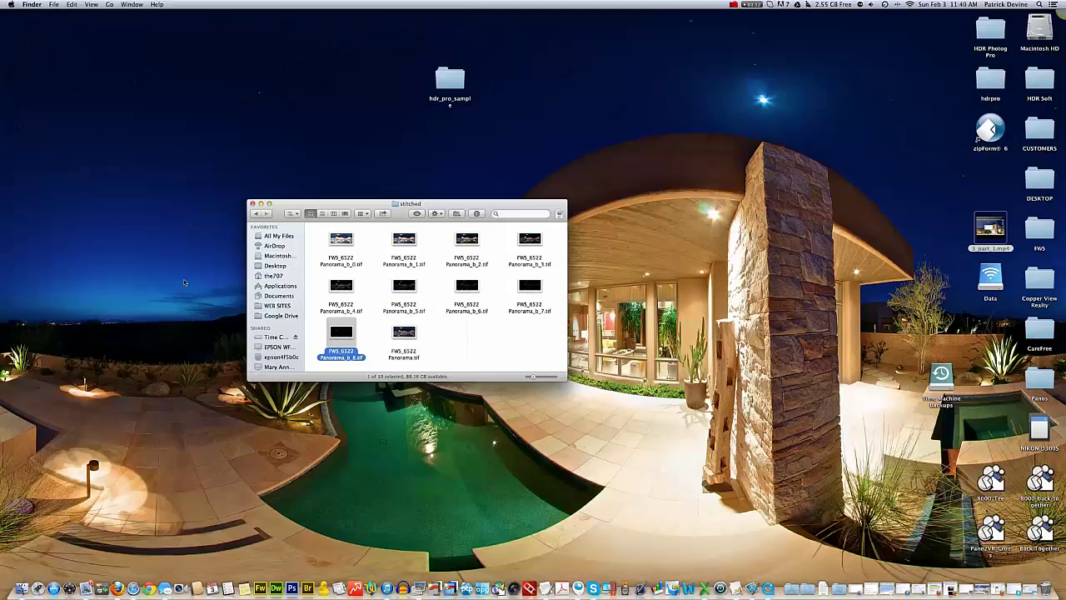
left_click(484, 348)
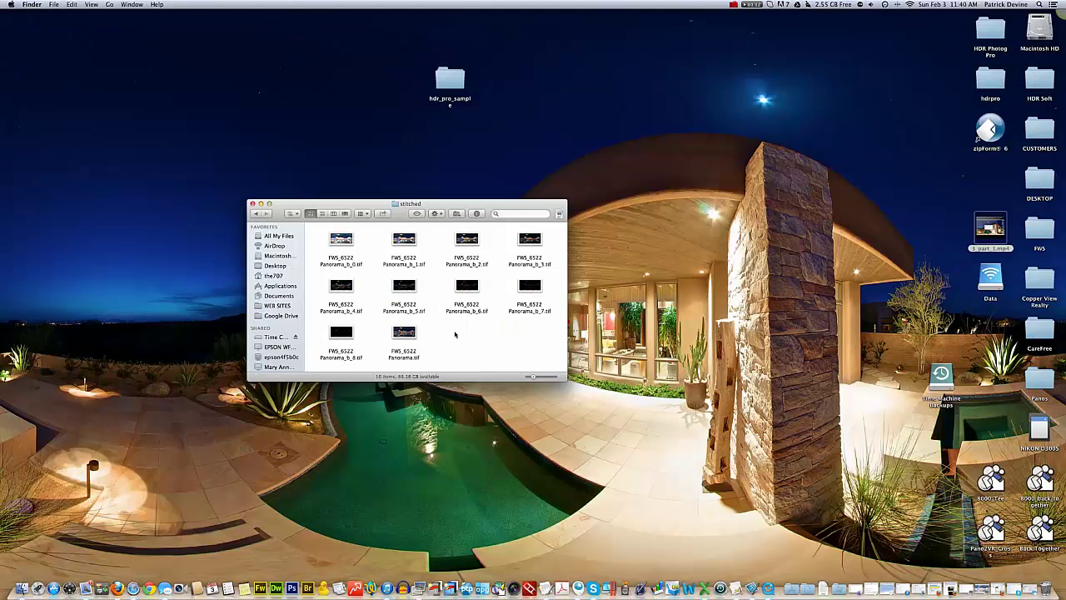